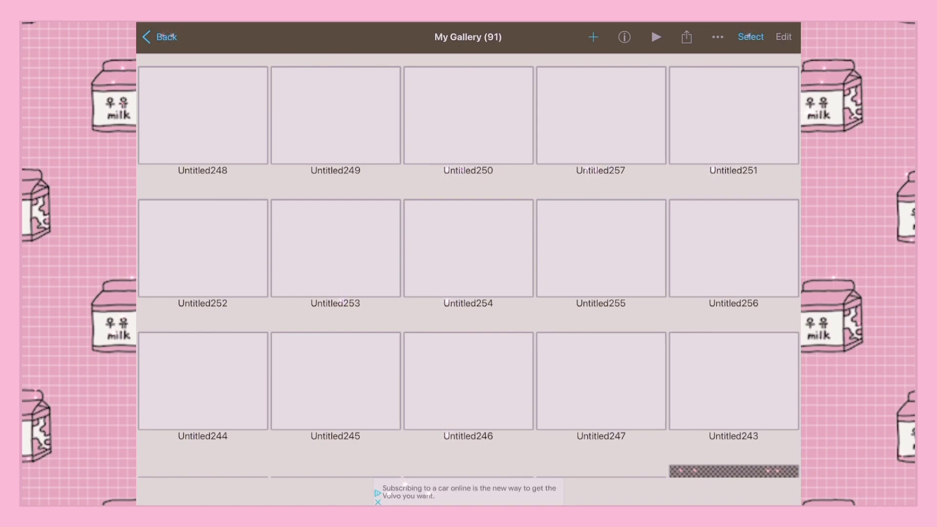
Step: Create a new blank canvas with width 1920 and height 1080
{"action": "left_click", "coordinate": [593, 37]}
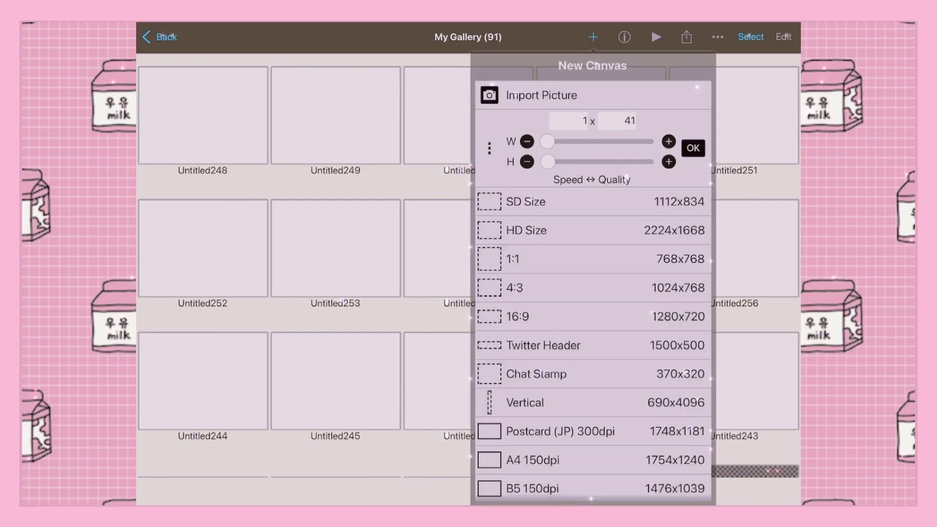
{"action": "scroll", "coordinate": [593, 292], "scroll_direction": "down", "scroll_amount": 3}
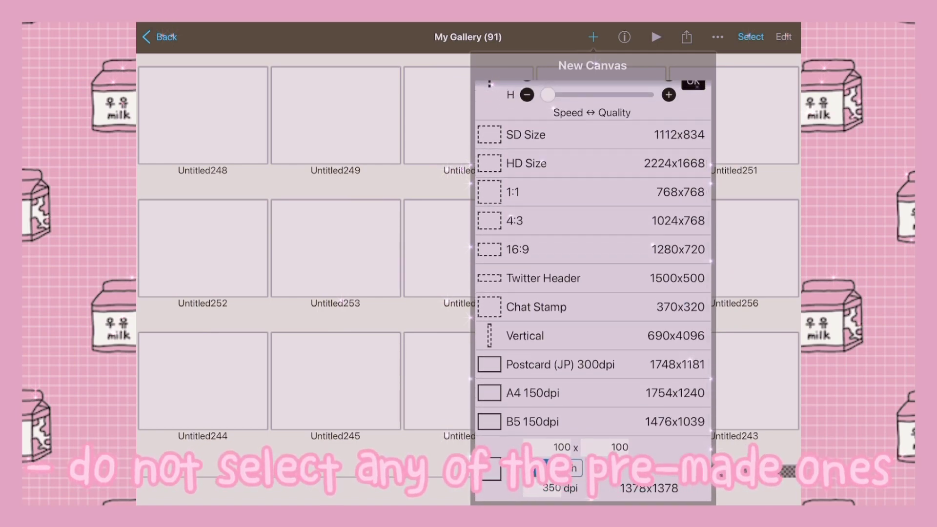
{"action": "scroll", "coordinate": [593, 293], "scroll_direction": "up", "scroll_amount": 3}
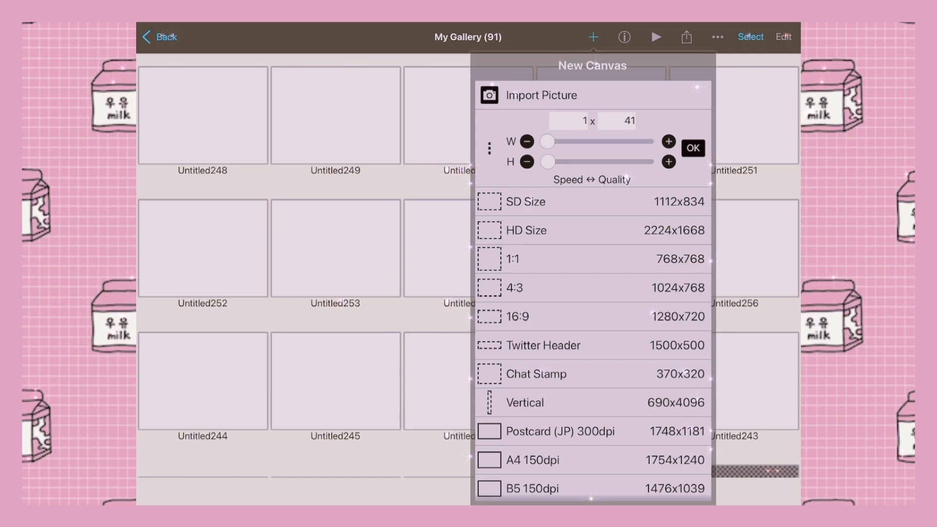
{"action": "left_click", "coordinate": [579, 121]}
{"action": "key", "text": "BackSpace"}
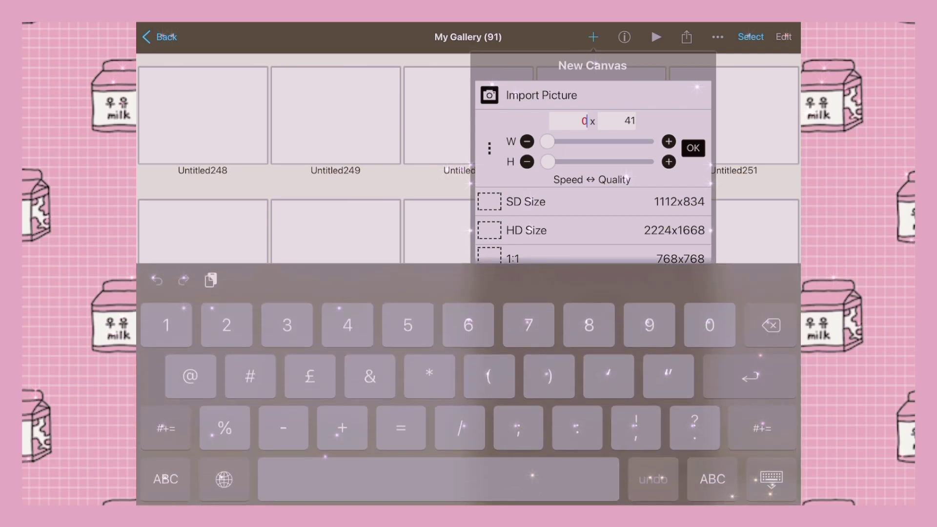
{"action": "key", "text": "BackSpace"}
{"action": "type", "text": "19"}
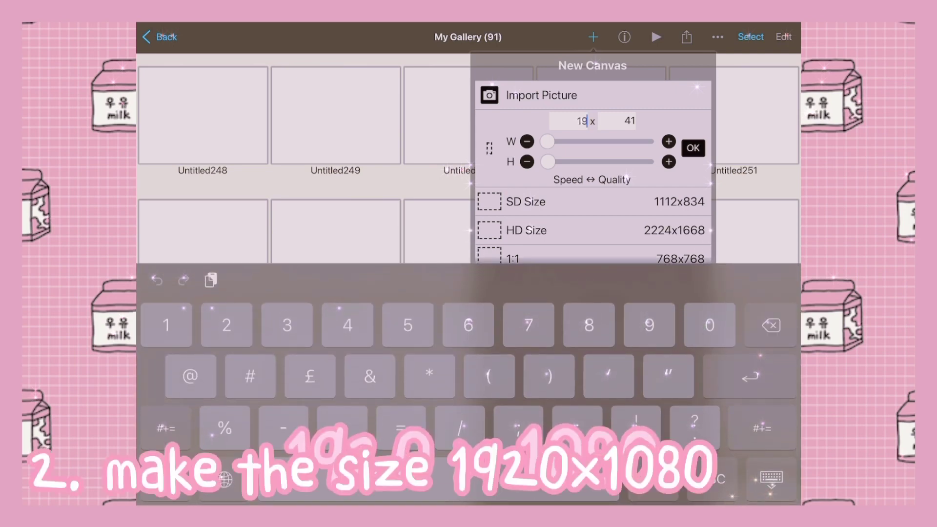
{"action": "type", "text": "20"}
{"action": "left_click", "coordinate": [619, 121]}
{"action": "key", "text": "BackSpace"}
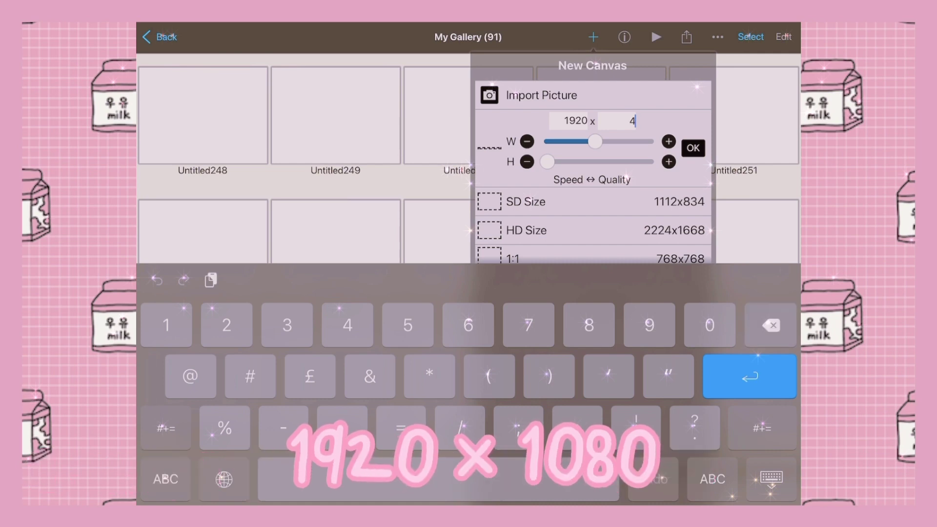
{"action": "key", "text": "BackSpace"}
{"action": "type", "text": "10"}
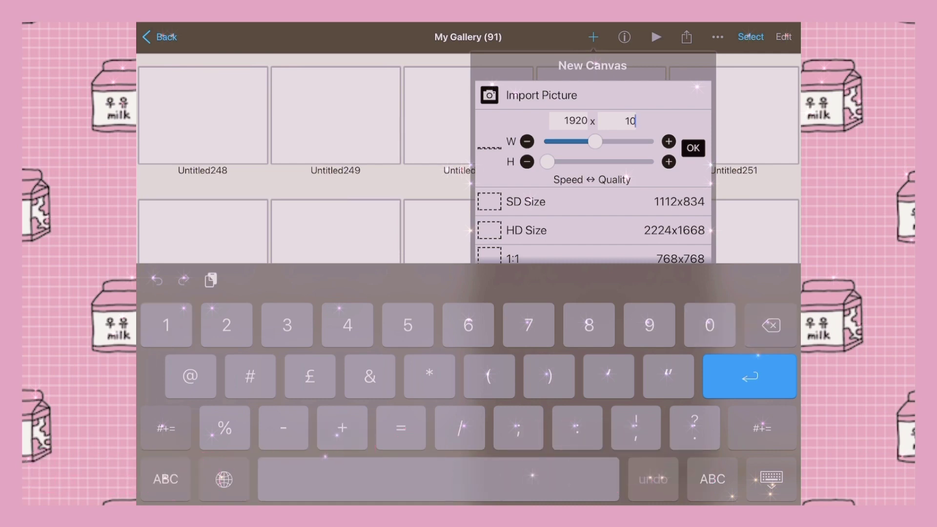
{"action": "type", "text": "80"}
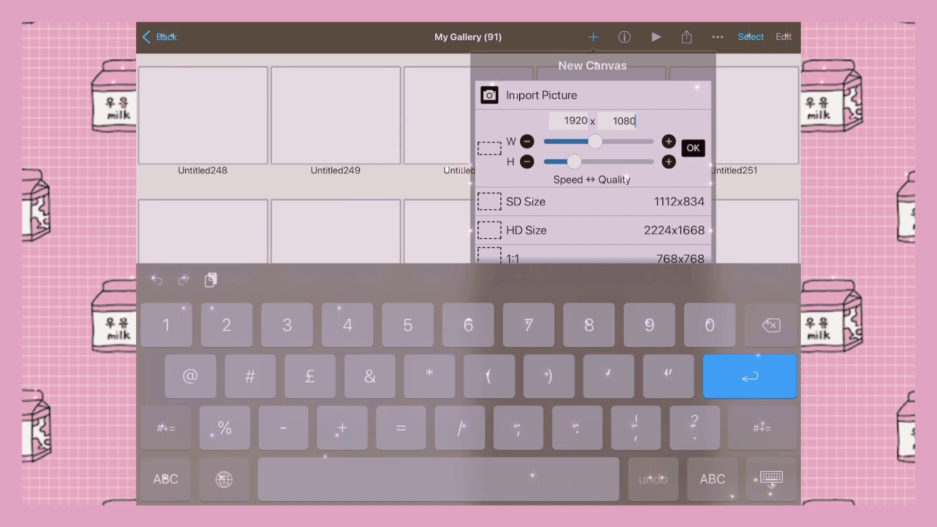
{"action": "key", "text": "Return"}
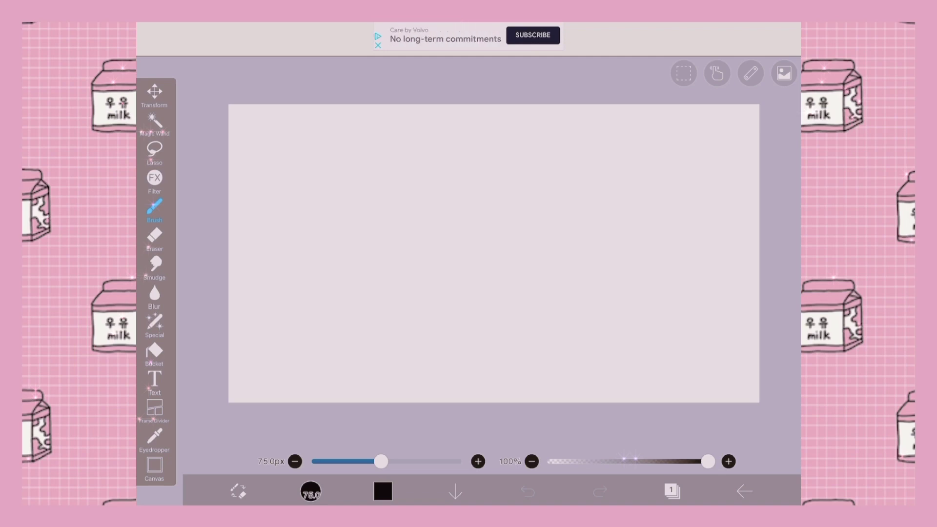
{"action": "left_click", "coordinate": [154, 352]}
{"action": "left_click", "coordinate": [494, 254]}
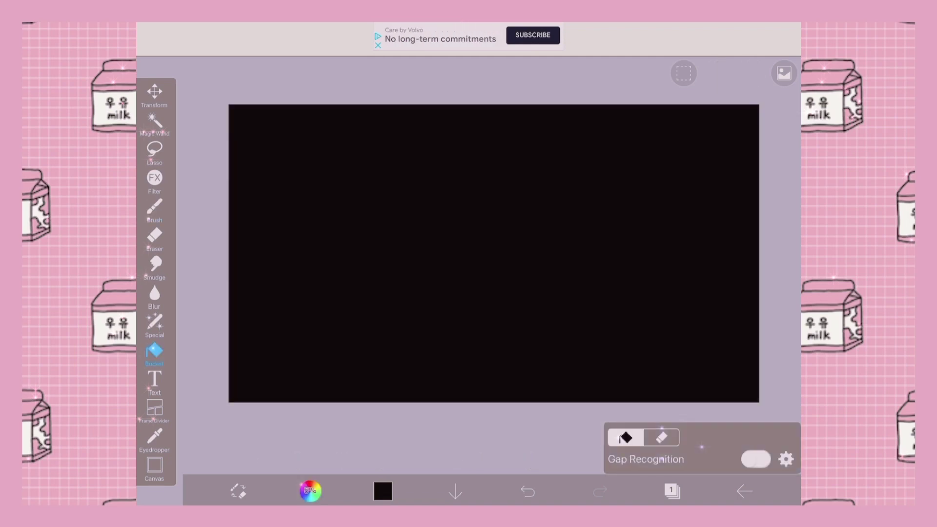
{"action": "left_click", "coordinate": [528, 492]}
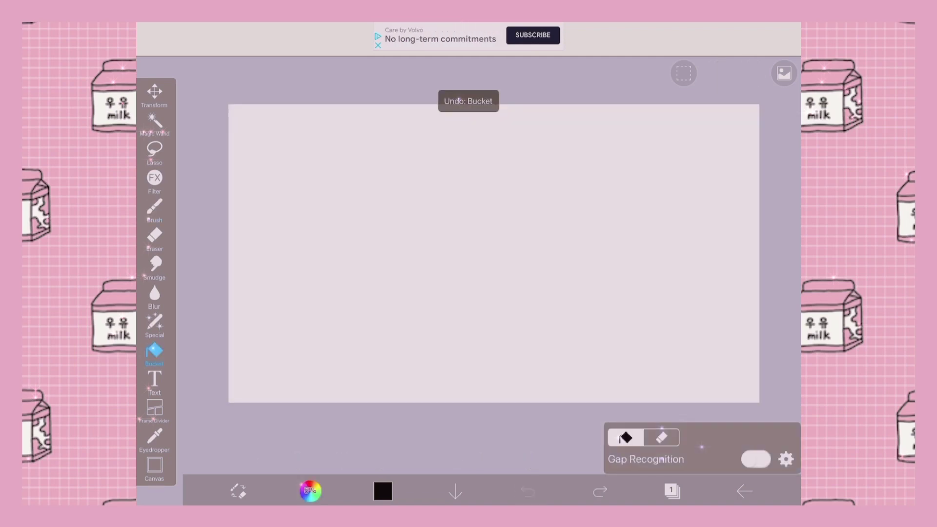
{"action": "left_click", "coordinate": [155, 379]}
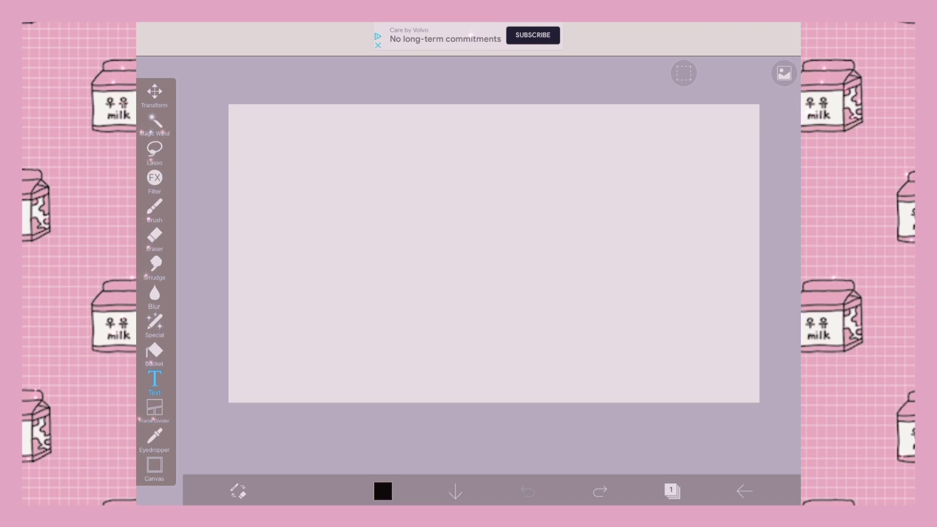
{"action": "left_click", "coordinate": [672, 492]}
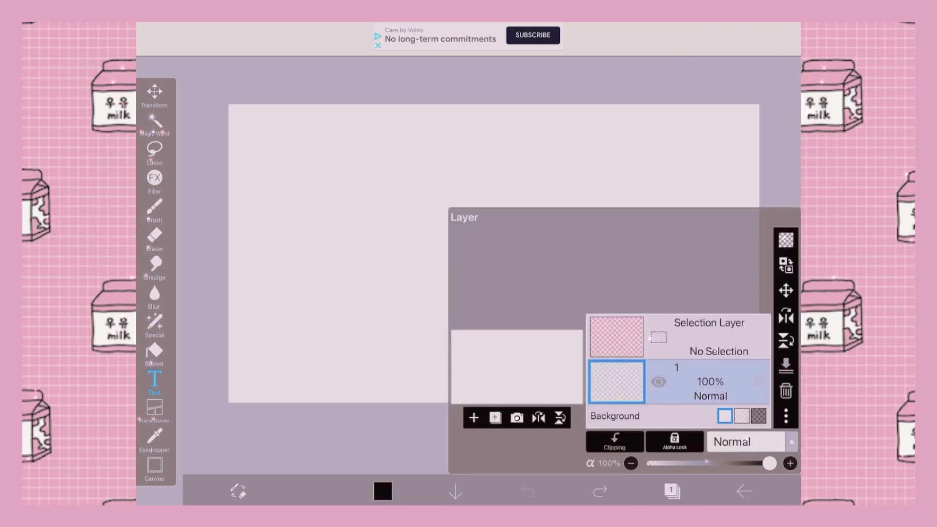
{"action": "left_click", "coordinate": [517, 418]}
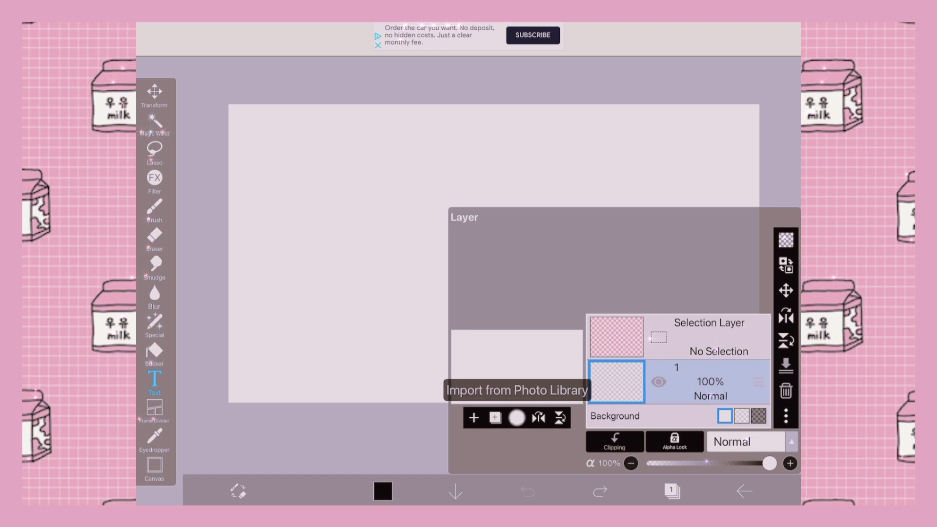
{"action": "left_click", "coordinate": [329, 257]}
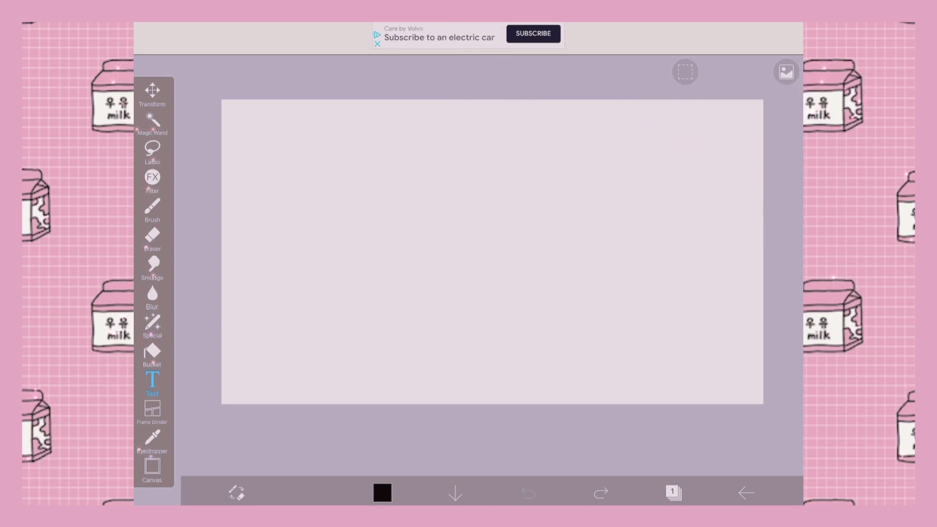
Step: Pick a light dusty pink and fill the whole canvas with the Bucket tool
{"action": "left_click", "coordinate": [152, 353]}
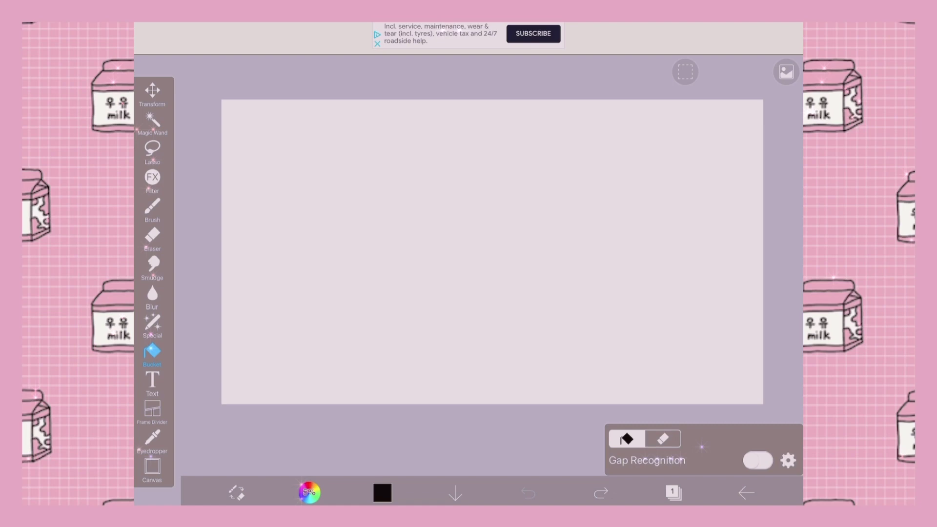
{"action": "left_click", "coordinate": [382, 493]}
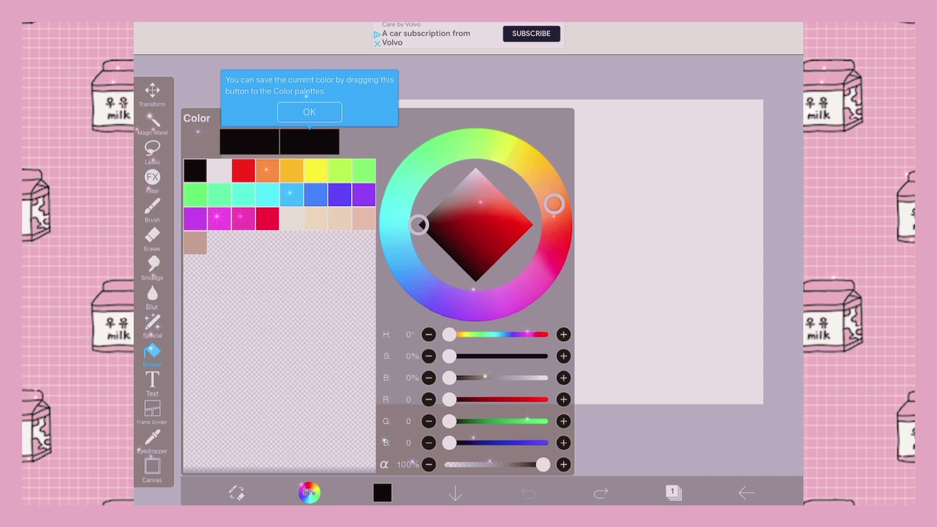
{"action": "mouse_move", "coordinate": [554, 203]}
{"action": "left_mouse_down"}
{"action": "mouse_move", "coordinate": [552, 197]}
{"action": "mouse_move", "coordinate": [555, 245]}
{"action": "mouse_move", "coordinate": [490, 306]}
{"action": "mouse_move", "coordinate": [550, 194]}
{"action": "mouse_move", "coordinate": [521, 288]}
{"action": "mouse_move", "coordinate": [552, 203]}
{"action": "left_mouse_up"}
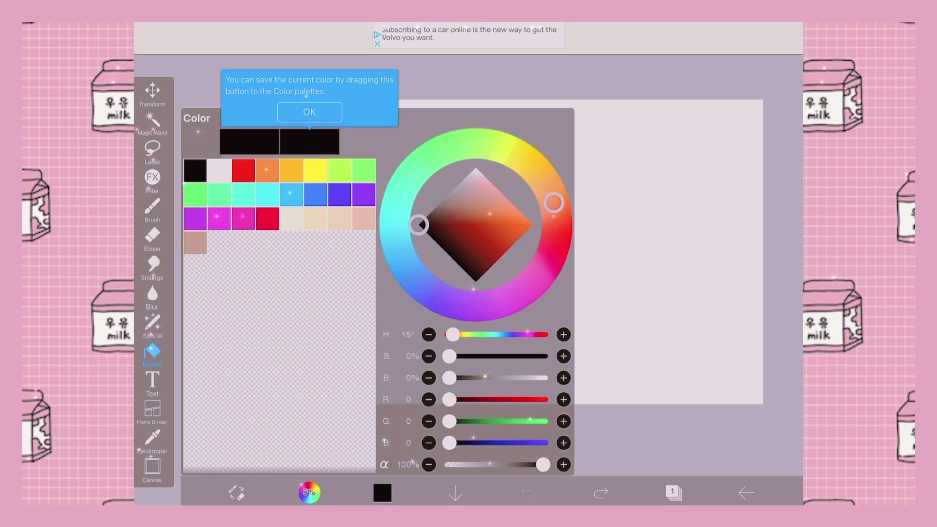
{"action": "mouse_move", "coordinate": [418, 225]}
{"action": "left_mouse_down"}
{"action": "mouse_move", "coordinate": [458, 210]}
{"action": "mouse_move", "coordinate": [472, 188]}
{"action": "left_mouse_up"}
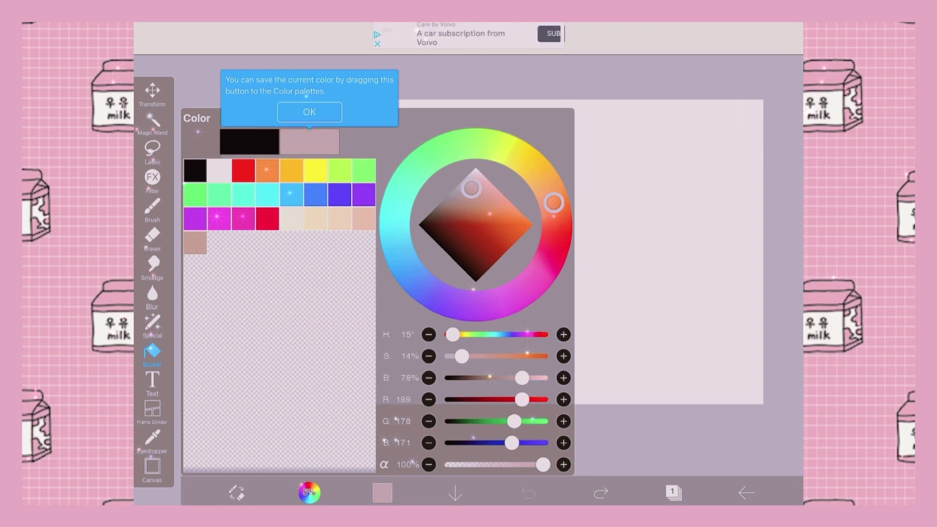
{"action": "left_click_drag", "start_coordinate": [555, 203], "coordinate": [545, 182]}
{"action": "left_click_drag", "start_coordinate": [471, 188], "coordinate": [482, 188]}
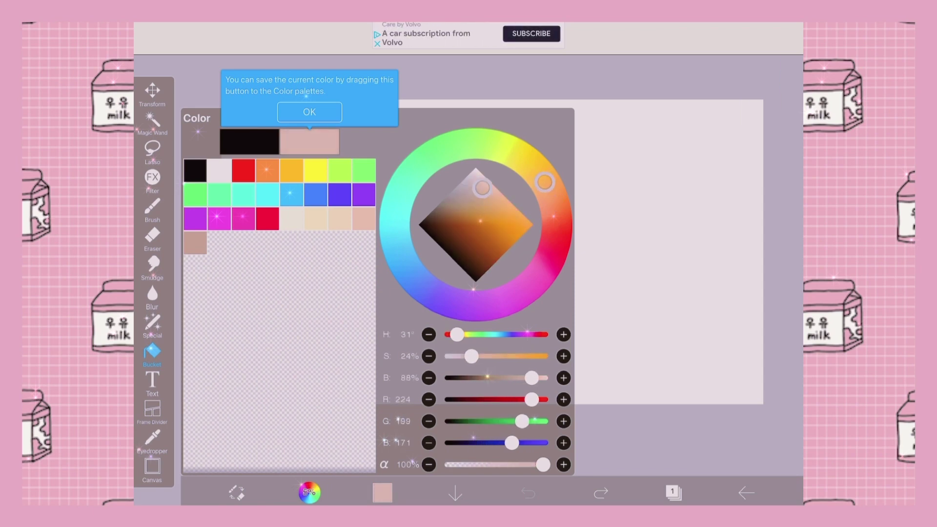
{"action": "left_click", "coordinate": [310, 493]}
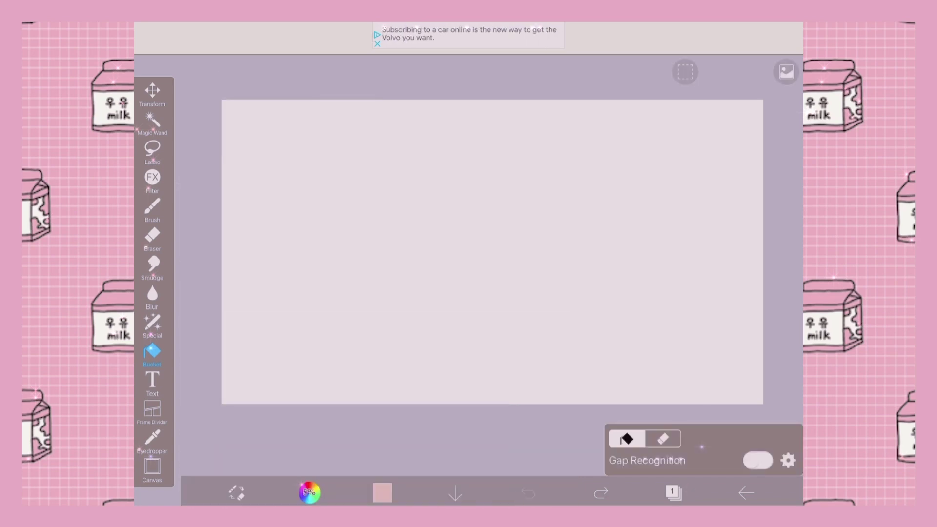
{"action": "scroll", "coordinate": [492, 252], "scroll_direction": "down", "scroll_amount": 3}
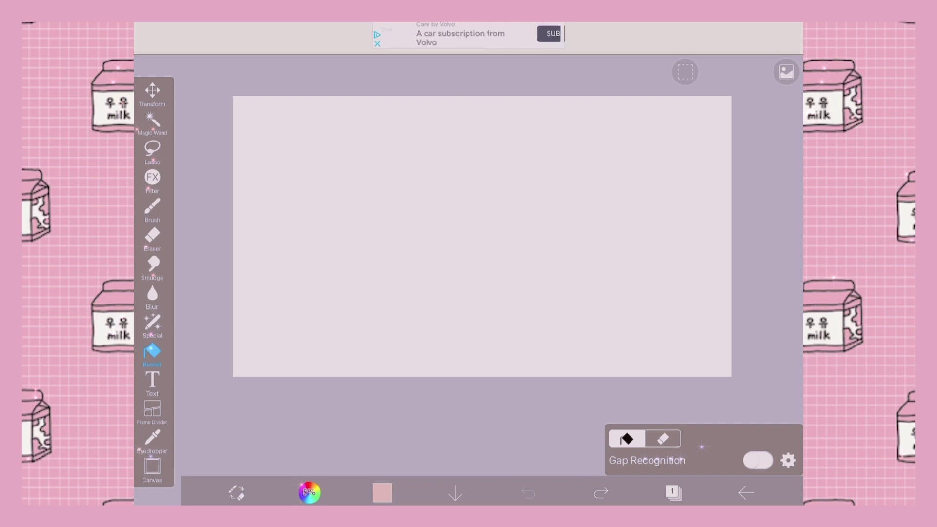
{"action": "left_click", "coordinate": [482, 236]}
{"action": "scroll", "coordinate": [482, 242], "scroll_direction": "up", "scroll_amount": 3}
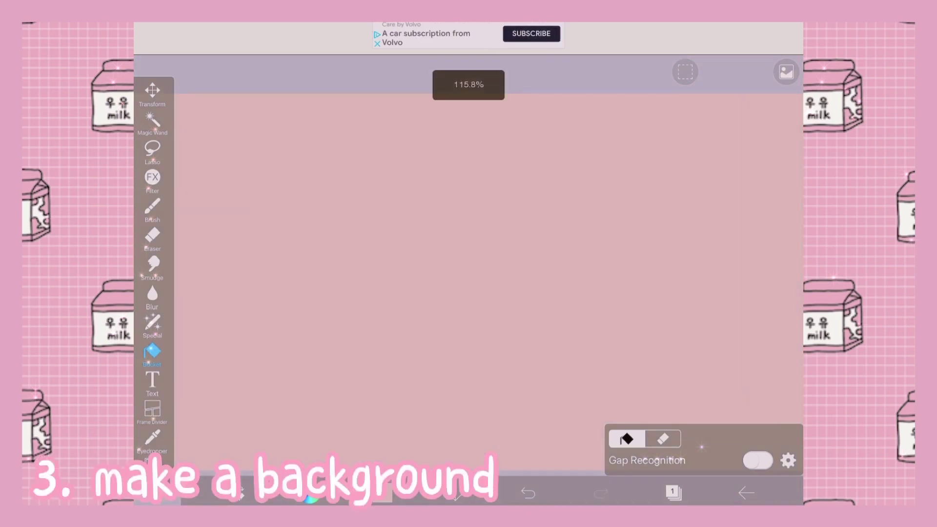
{"action": "scroll", "coordinate": [482, 242], "scroll_direction": "down", "scroll_amount": 3}
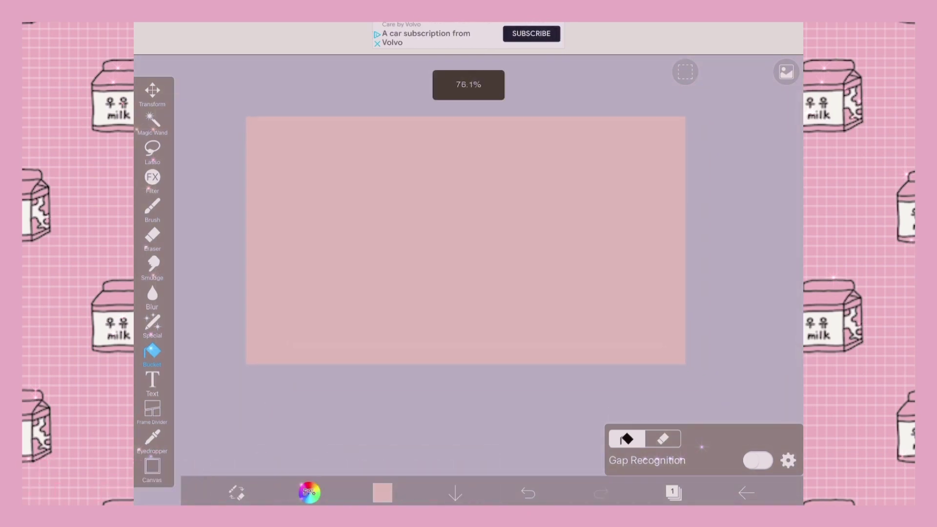
{"action": "scroll", "coordinate": [479, 248], "scroll_direction": "up", "scroll_amount": 2}
{"action": "scroll", "coordinate": [475, 253], "scroll_direction": "up", "scroll_amount": 1}
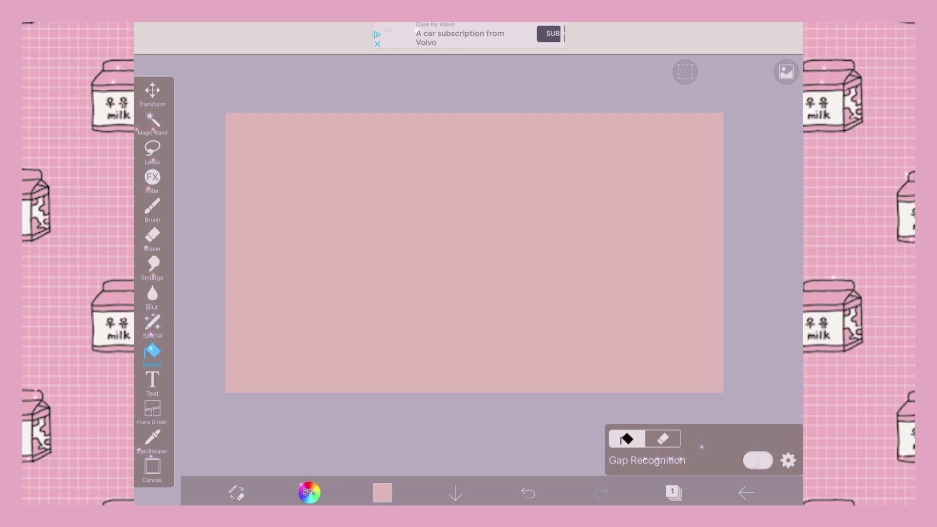
Step: Add a white 30px border frame around the canvas with the Frame Divider
{"action": "left_click", "coordinate": [152, 410]}
{"action": "left_click", "coordinate": [473, 227]}
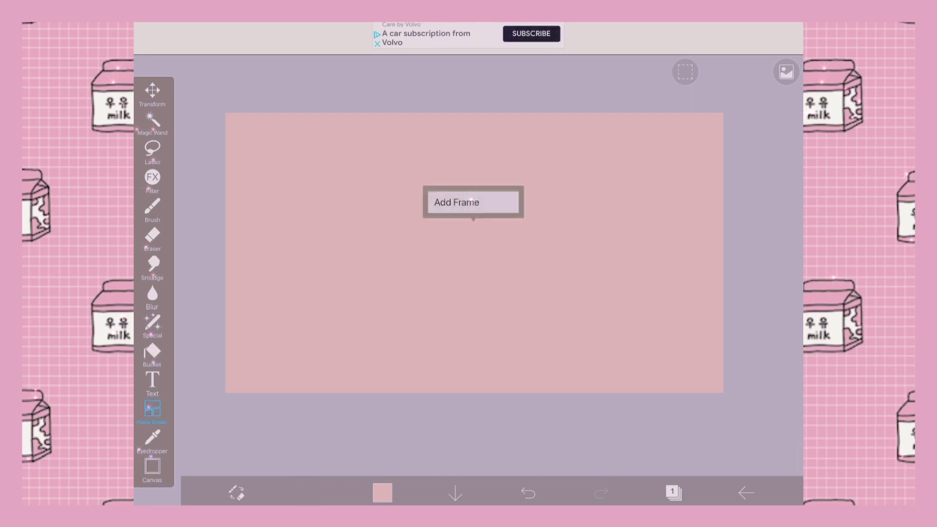
{"action": "left_click", "coordinate": [457, 202]}
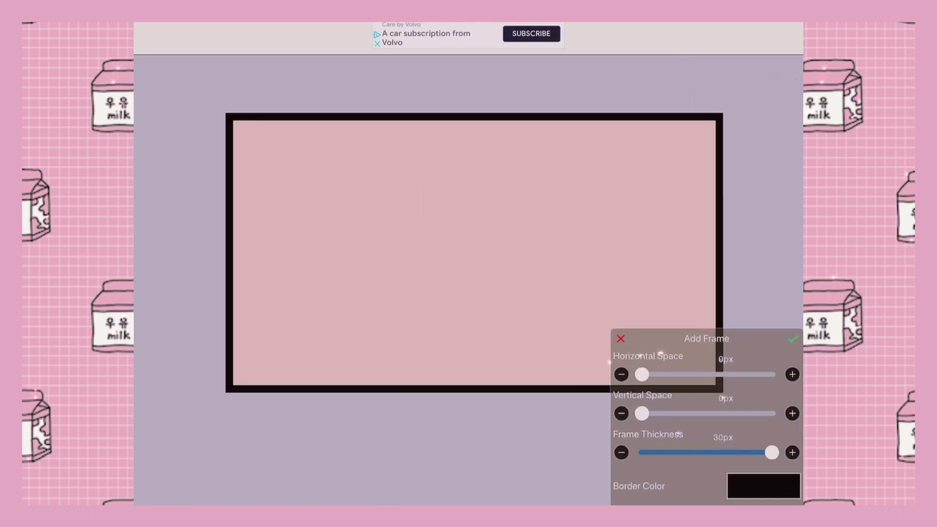
{"action": "mouse_move", "coordinate": [641, 374]}
{"action": "left_mouse_down"}
{"action": "mouse_move", "coordinate": [695, 374]}
{"action": "mouse_move", "coordinate": [642, 374]}
{"action": "left_mouse_up"}
{"action": "left_click", "coordinate": [764, 486]}
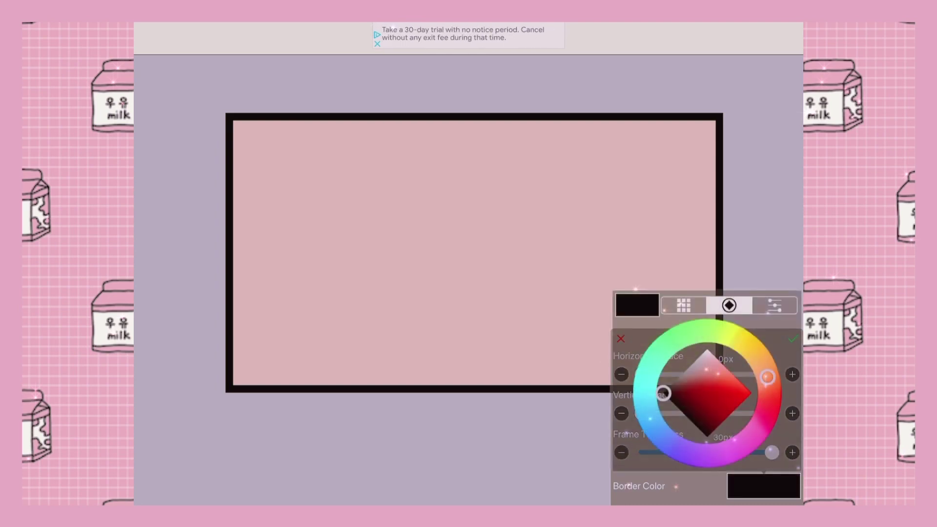
{"action": "left_click", "coordinate": [706, 355]}
{"action": "left_click", "coordinate": [469, 447]}
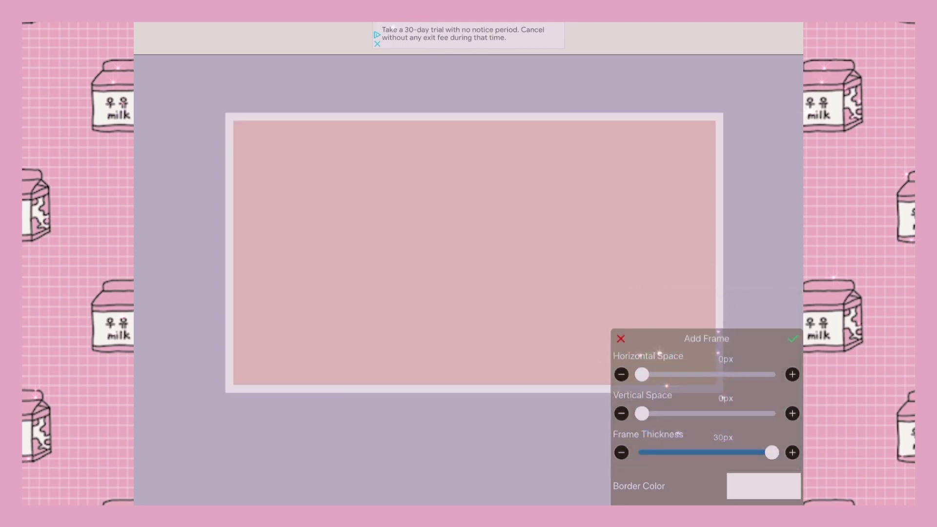
{"action": "left_click", "coordinate": [793, 338]}
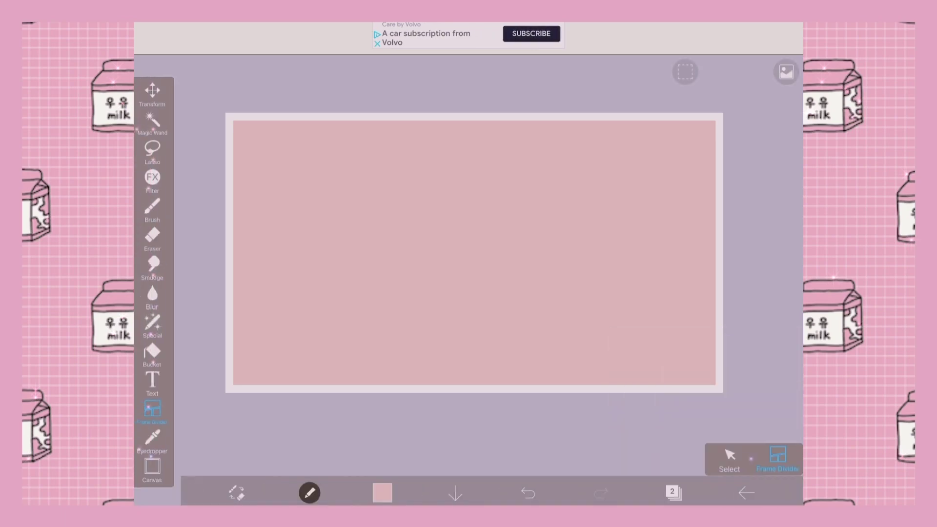
{"action": "scroll", "coordinate": [474, 254], "scroll_direction": "up", "scroll_amount": 2}
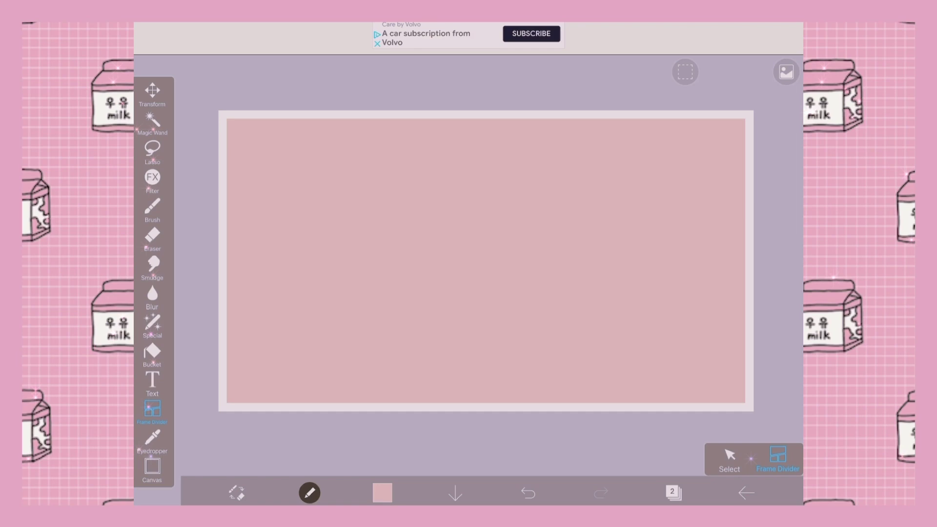
Step: Select the Text tool and add a new empty layer for the text
{"action": "left_click", "coordinate": [152, 382]}
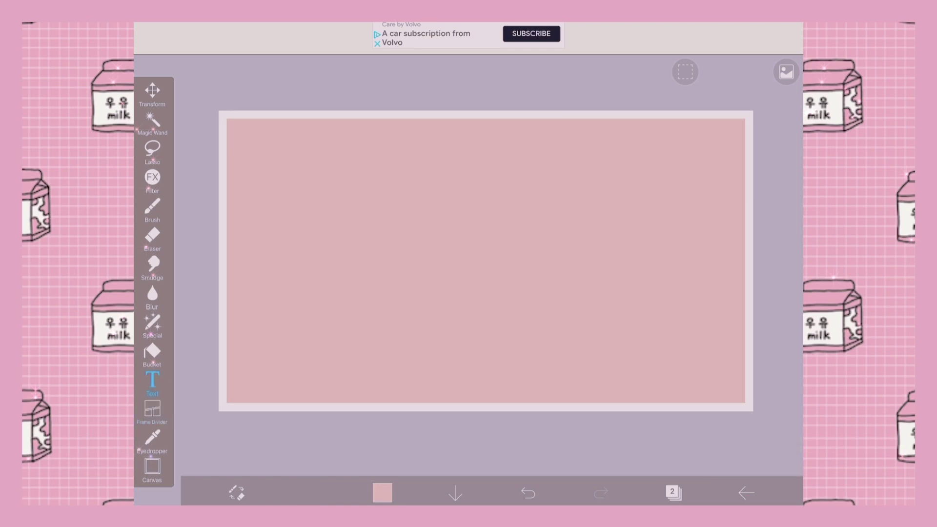
{"action": "left_click", "coordinate": [486, 261]}
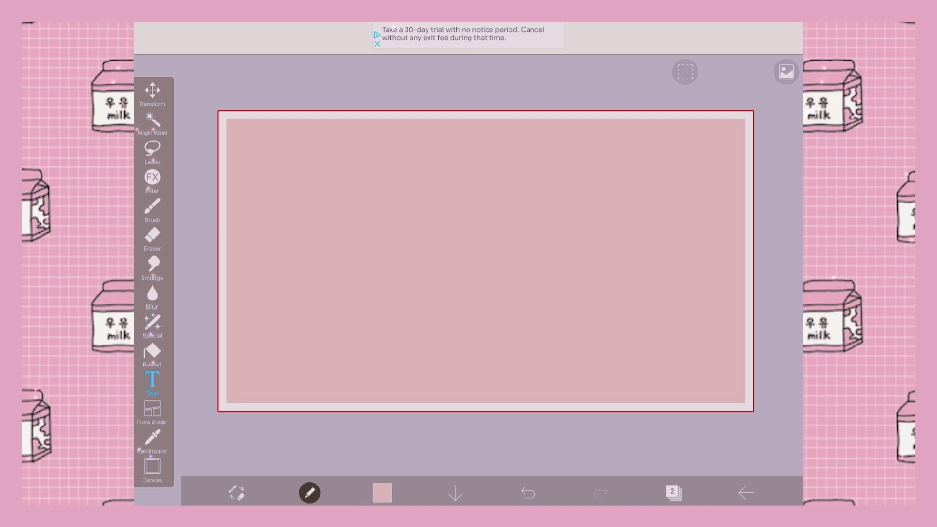
{"action": "left_click", "coordinate": [674, 492]}
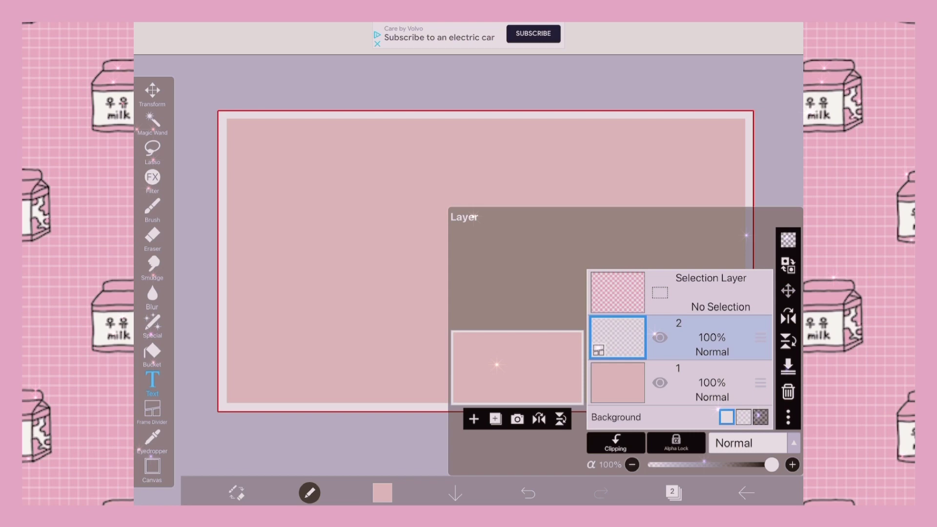
{"action": "left_click", "coordinate": [473, 419]}
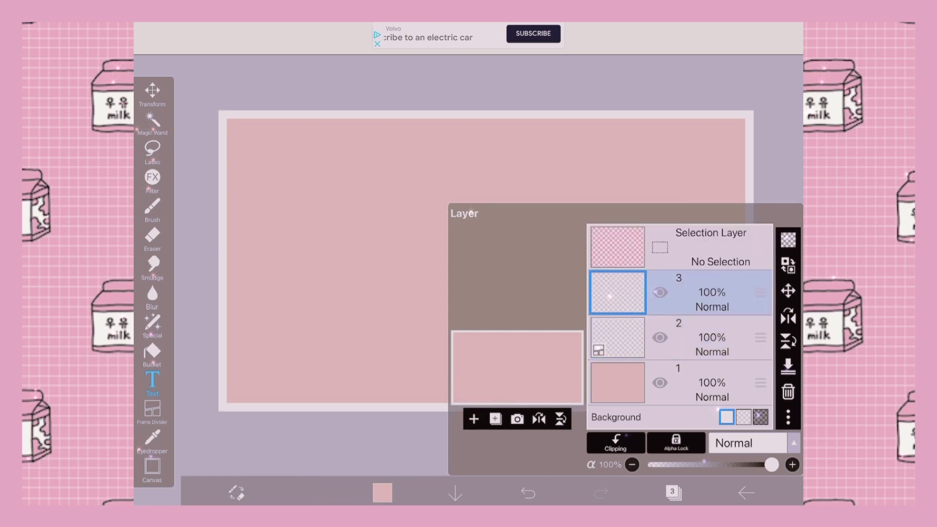
{"action": "left_click", "coordinate": [673, 493]}
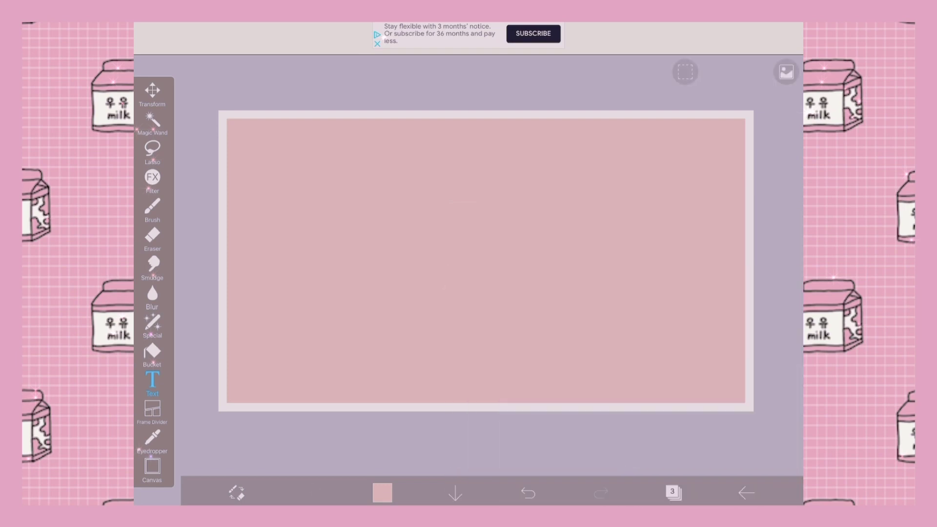
Step: Type 'how' on the canvas, move it up and right, and show the font list
{"action": "left_click", "coordinate": [269, 188]}
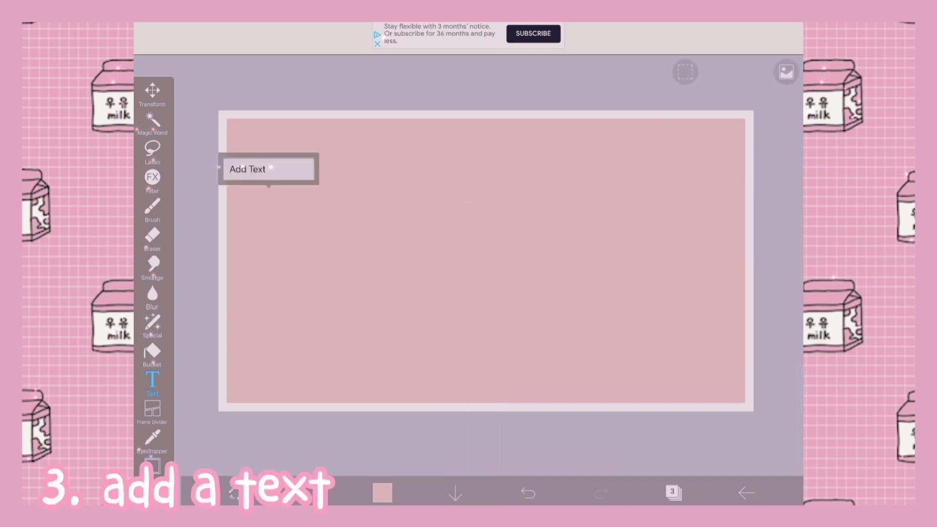
{"action": "left_click", "coordinate": [248, 169]}
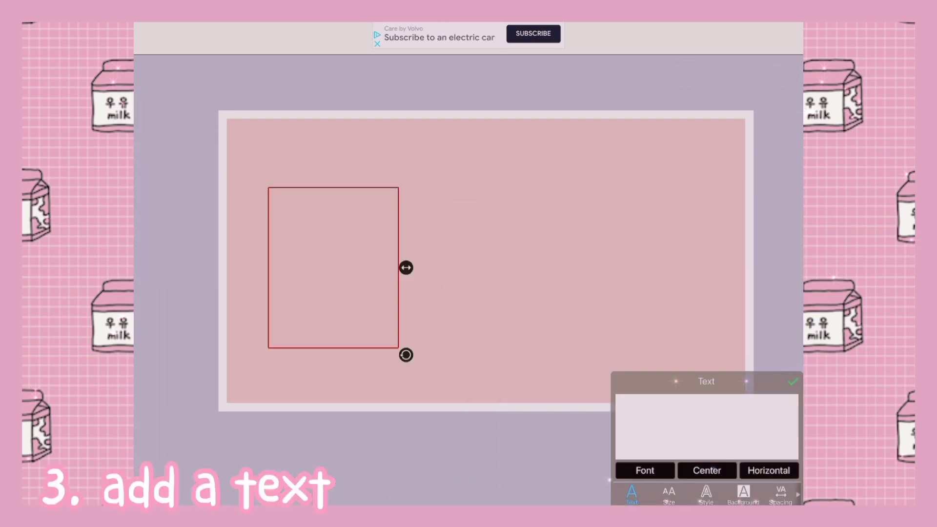
{"action": "left_click", "coordinate": [706, 425]}
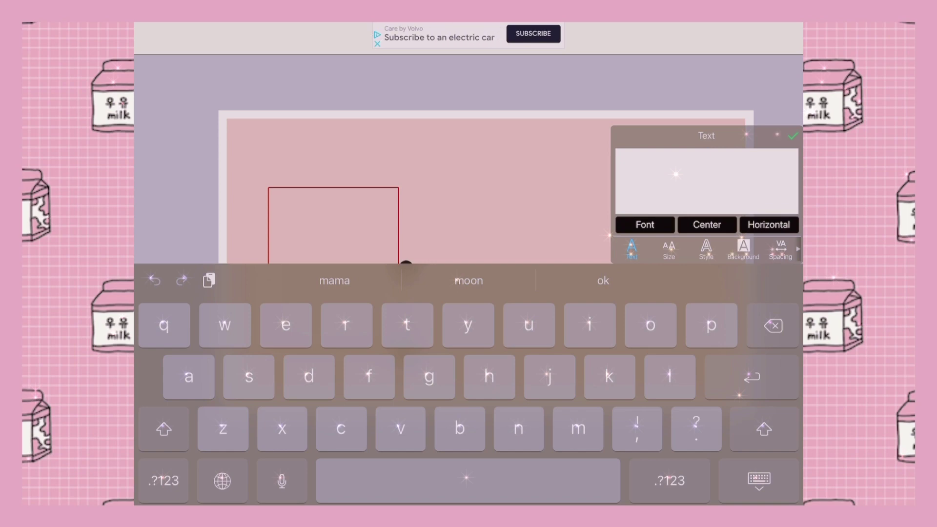
{"action": "type", "text": "hiw"}
{"action": "key", "text": "BackSpace"}
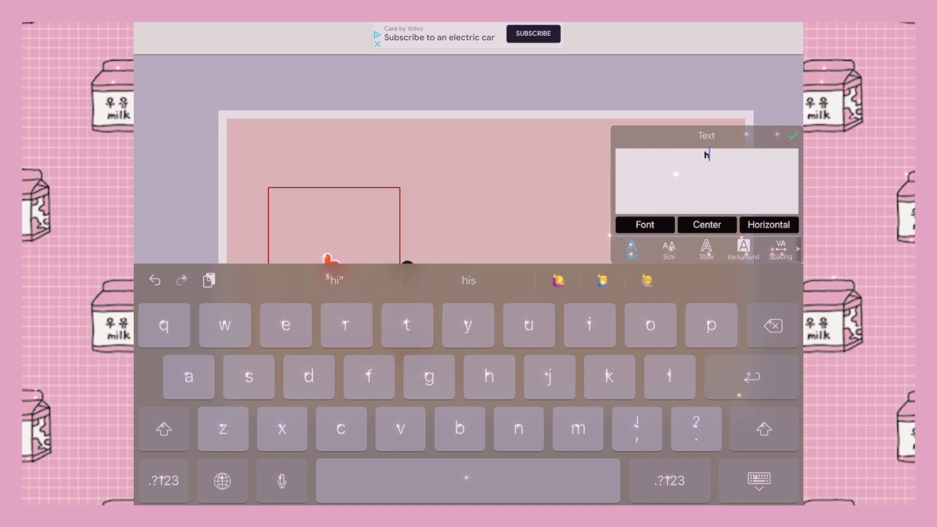
{"action": "type", "text": "ww"}
{"action": "left_click", "coordinate": [758, 480]}
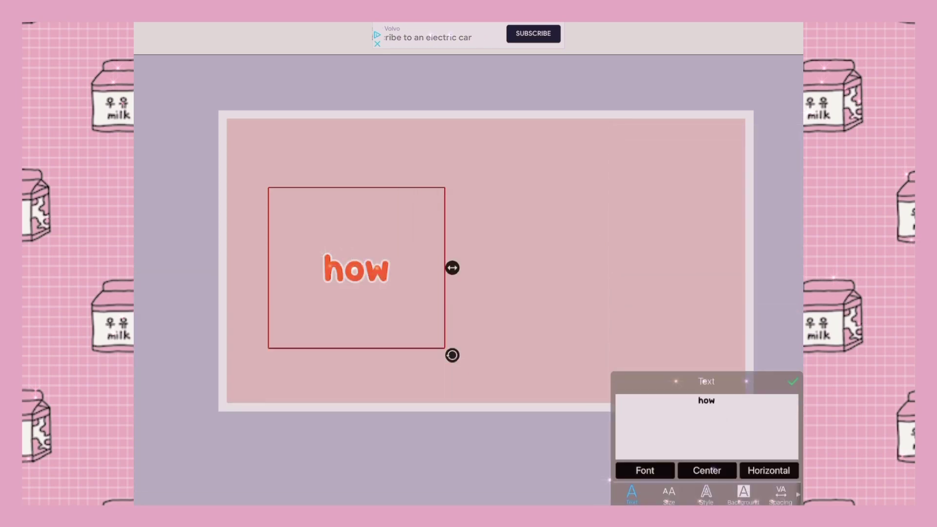
{"action": "left_click_drag", "start_coordinate": [357, 268], "coordinate": [398, 184]}
{"action": "left_click", "coordinate": [645, 470]}
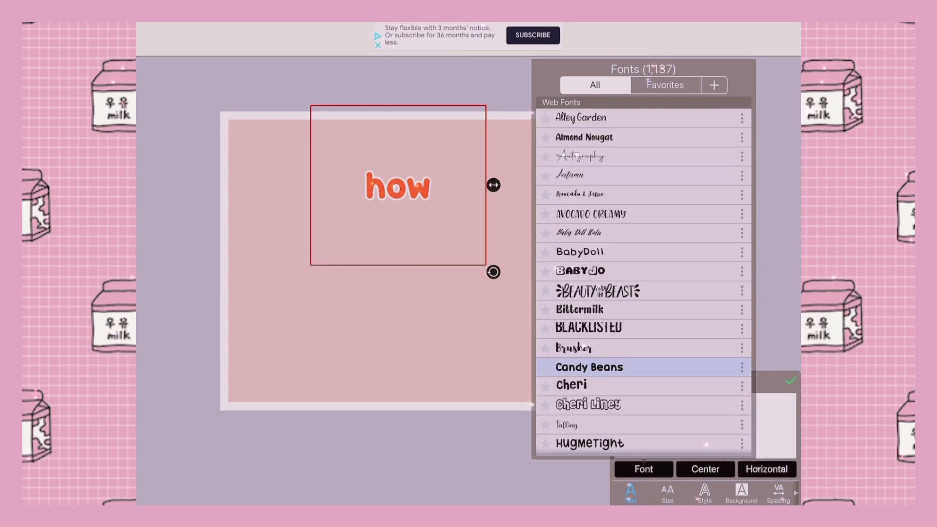
{"action": "scroll", "coordinate": [644, 219], "scroll_direction": "up", "scroll_amount": 3}
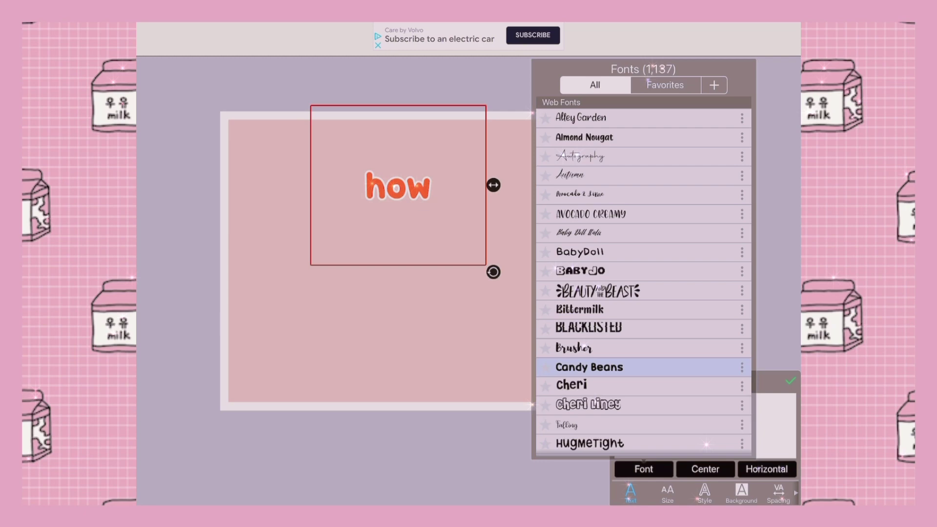
{"action": "scroll", "coordinate": [644, 278], "scroll_direction": "down", "scroll_amount": 10}
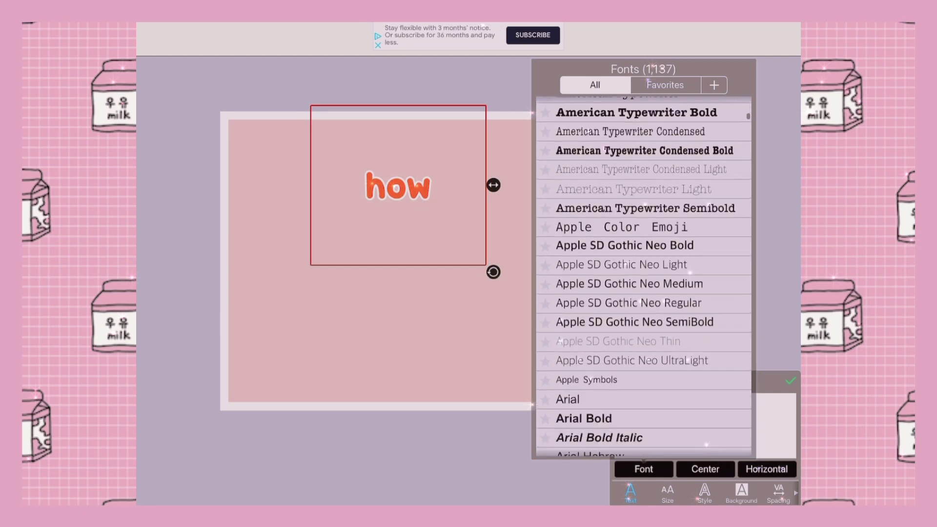
{"action": "scroll", "coordinate": [644, 278], "scroll_direction": "up", "scroll_amount": 5}
{"action": "scroll", "coordinate": [645, 278], "scroll_direction": "up", "scroll_amount": 1}
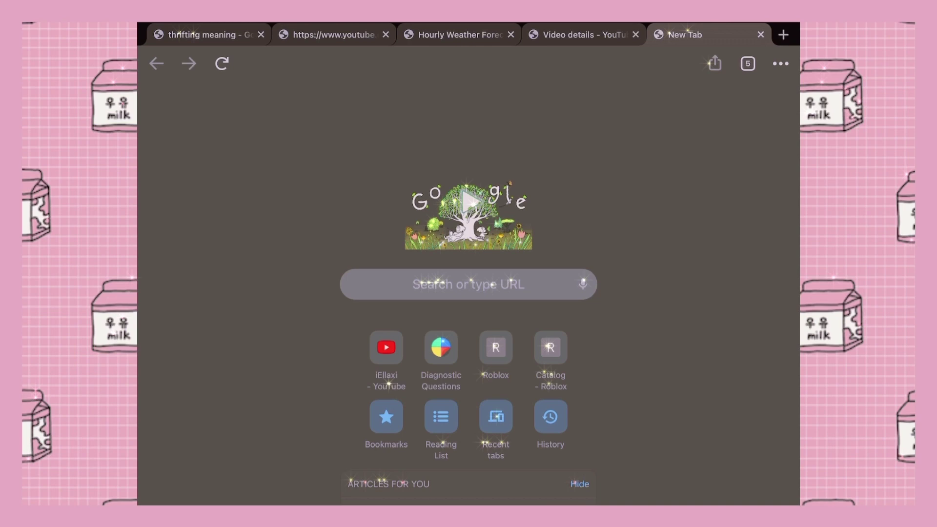
Step: Search the web for 'dafont' and open the DaFont site from the results
{"action": "left_click", "coordinate": [469, 284]}
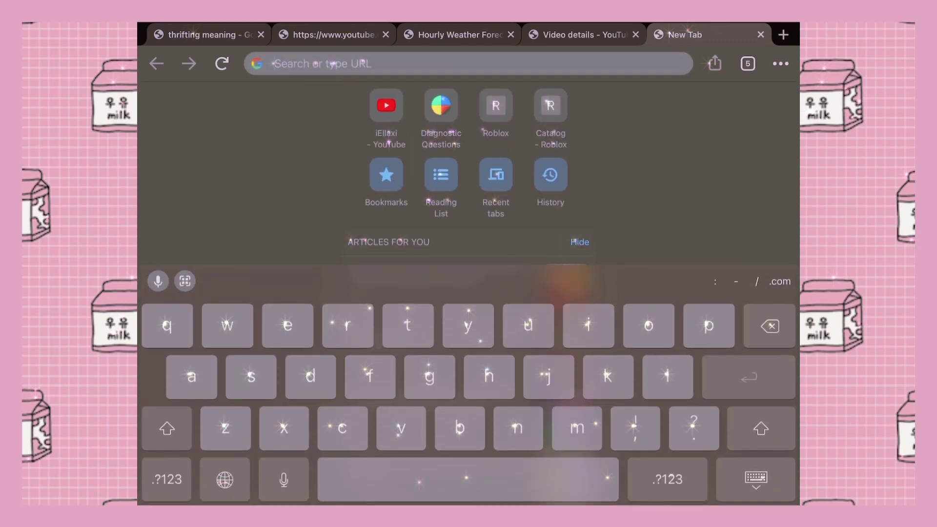
{"action": "type", "text": "da"}
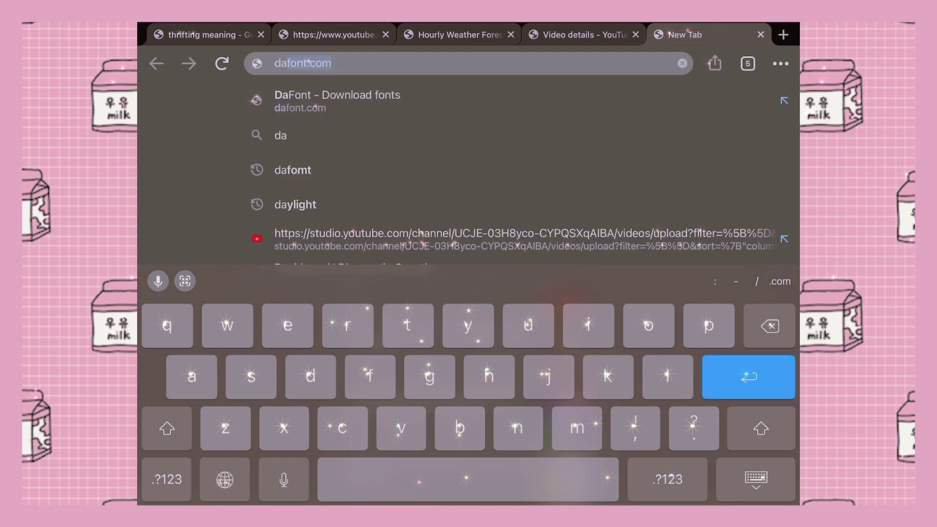
{"action": "type", "text": "dont"}
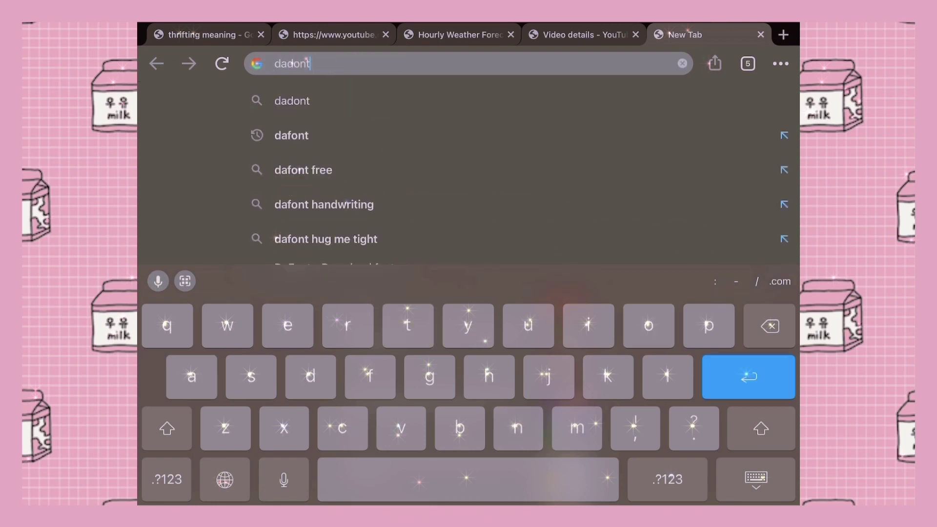
{"action": "left_click", "coordinate": [291, 135]}
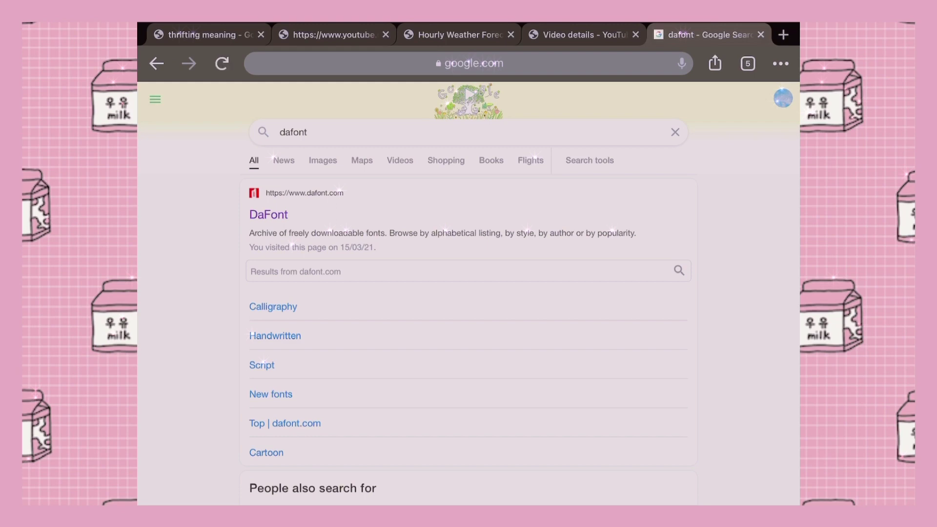
{"action": "left_click", "coordinate": [268, 214]}
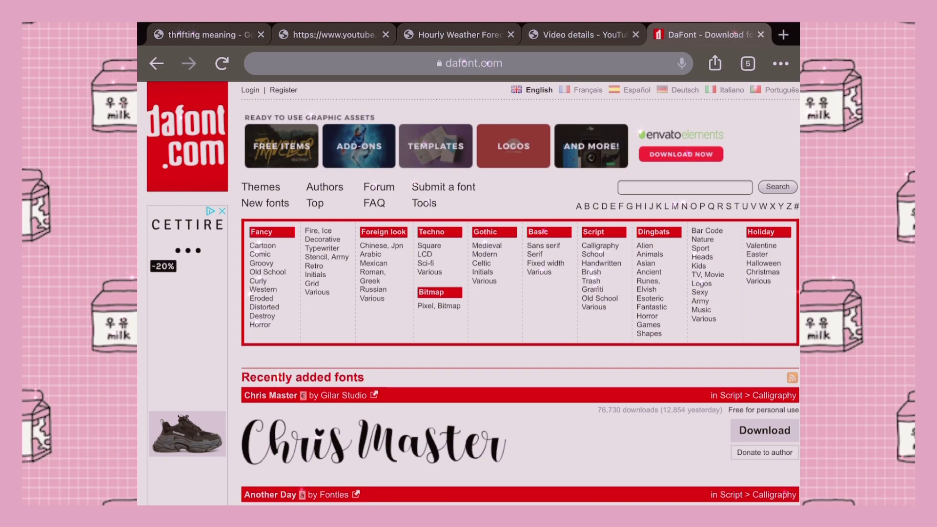
{"action": "scroll", "coordinate": [468, 293], "scroll_direction": "up", "scroll_amount": 2}
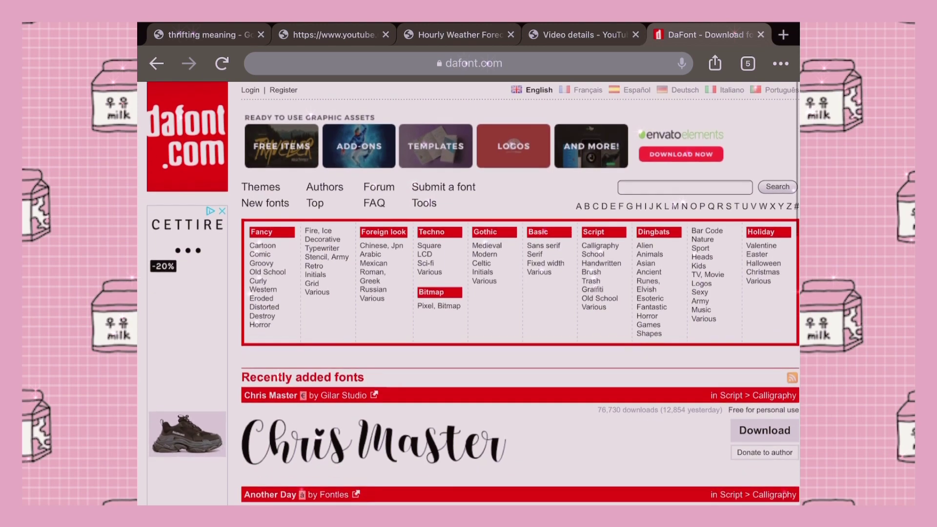
{"action": "scroll", "coordinate": [468, 293], "scroll_direction": "down", "scroll_amount": 7}
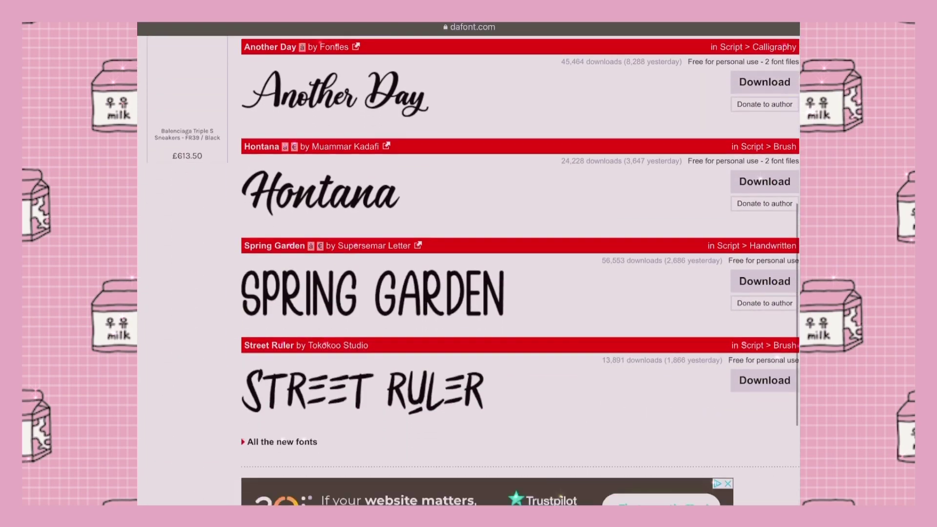
{"action": "scroll", "coordinate": [469, 294], "scroll_direction": "up", "scroll_amount": 3}
{"action": "scroll", "coordinate": [468, 293], "scroll_direction": "up", "scroll_amount": 3}
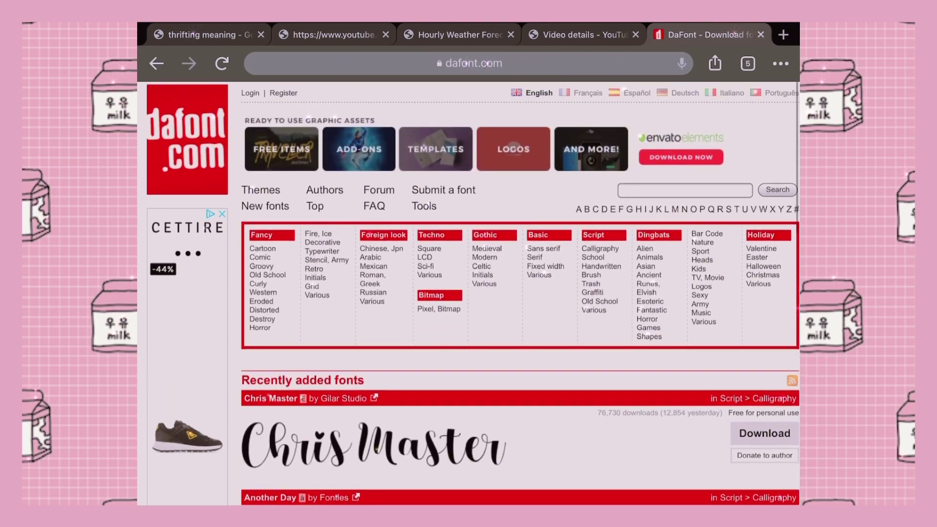
{"action": "scroll", "coordinate": [468, 293], "scroll_direction": "down", "scroll_amount": 4}
{"action": "scroll", "coordinate": [468, 294], "scroll_direction": "up", "scroll_amount": 5}
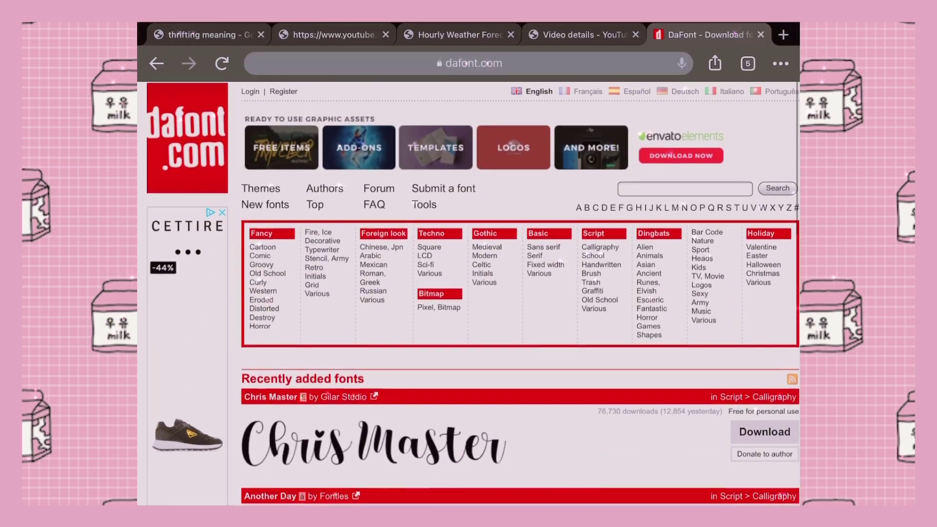
Step: View DaFont's letter A font listing, go back to the home page, and open the Graffiti category
{"action": "left_click", "coordinate": [571, 205]}
{"action": "scroll", "coordinate": [469, 292], "scroll_direction": "down", "scroll_amount": 4}
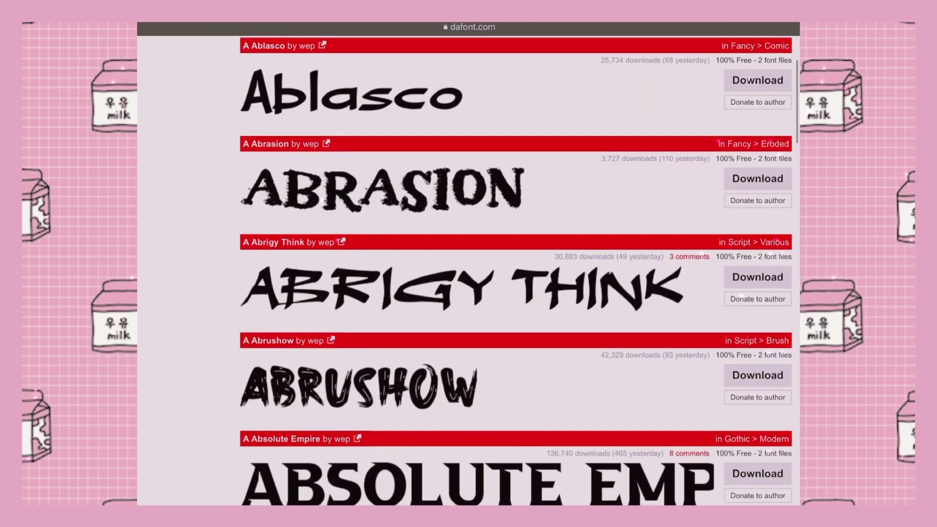
{"action": "scroll", "coordinate": [469, 293], "scroll_direction": "up", "scroll_amount": 4}
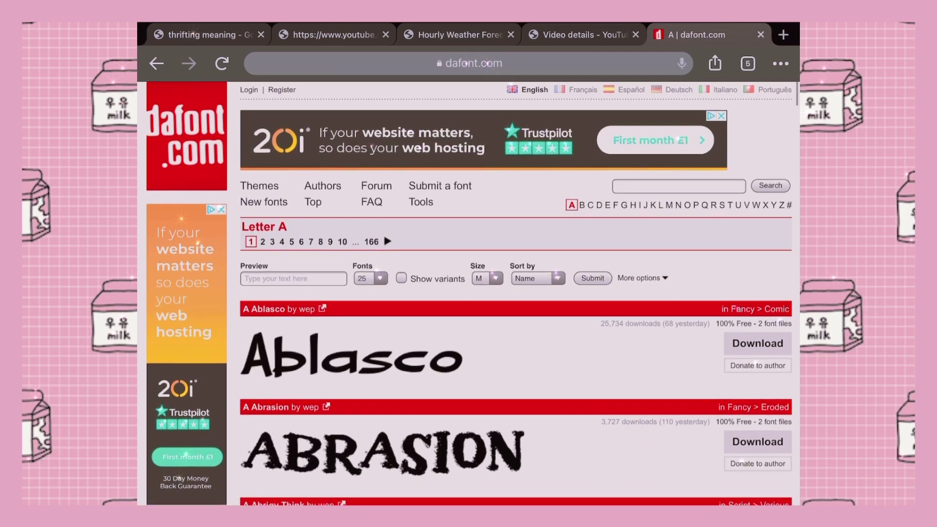
{"action": "key", "text": "alt+Left"}
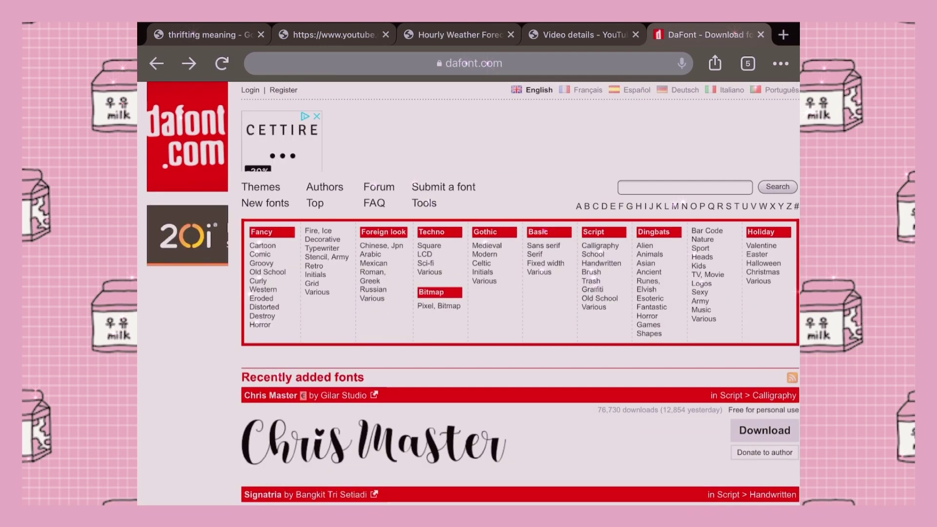
{"action": "left_click", "coordinate": [593, 288]}
{"action": "scroll", "coordinate": [469, 292], "scroll_direction": "down", "scroll_amount": 3}
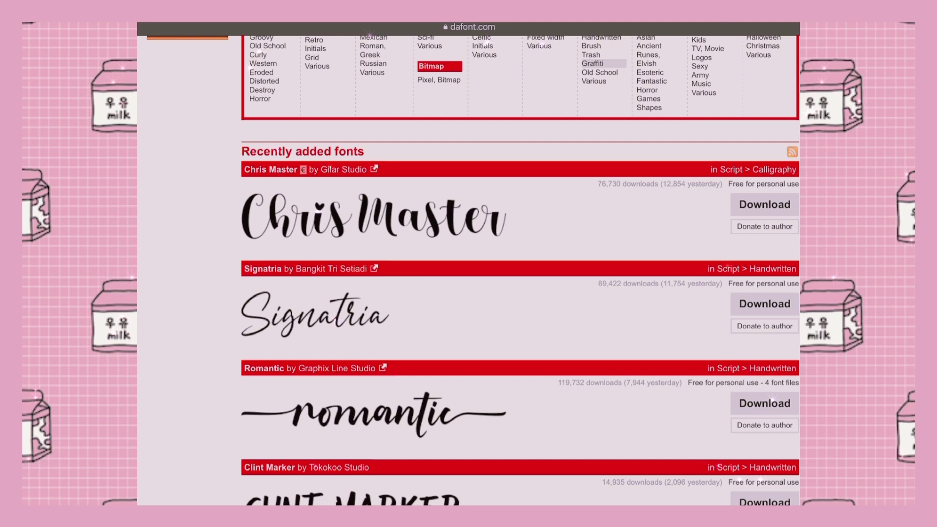
Step: Download the chrismaster.zip font file and open it in ibisPaint X
{"action": "left_click", "coordinate": [764, 204]}
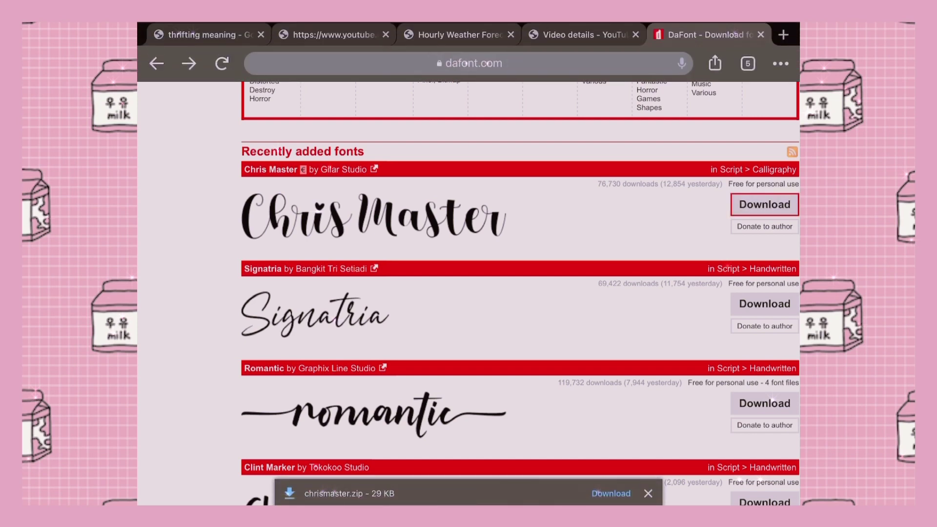
{"action": "left_click", "coordinate": [611, 494]}
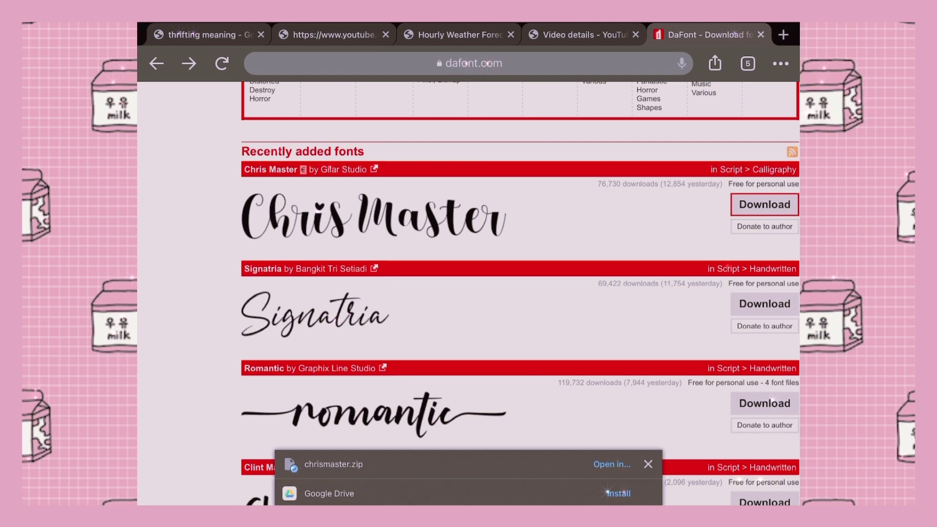
{"action": "left_click", "coordinate": [612, 465]}
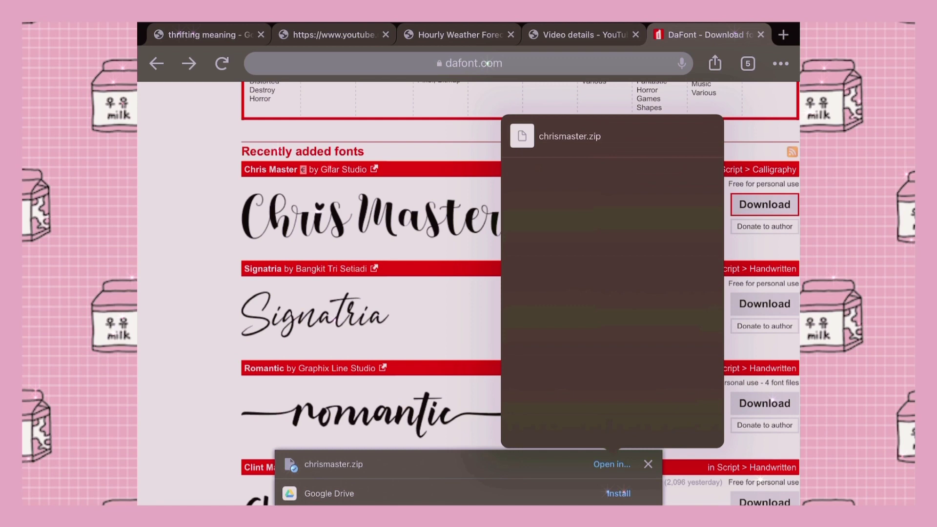
{"action": "left_click", "coordinate": [579, 191]}
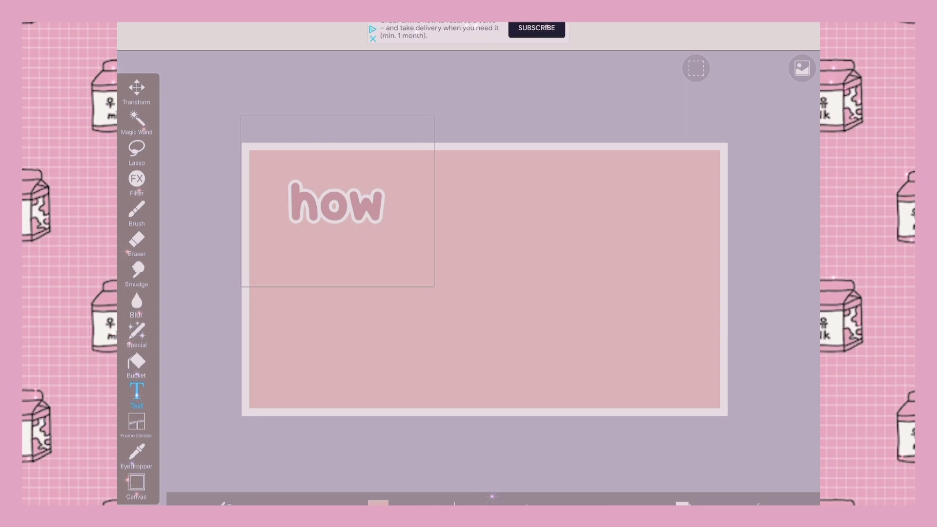
Step: Apply ChrisMasterRegular to 'how', thicken its white stroke, and reopen the font list
{"action": "left_click", "coordinate": [337, 205]}
{"action": "left_click", "coordinate": [336, 295]}
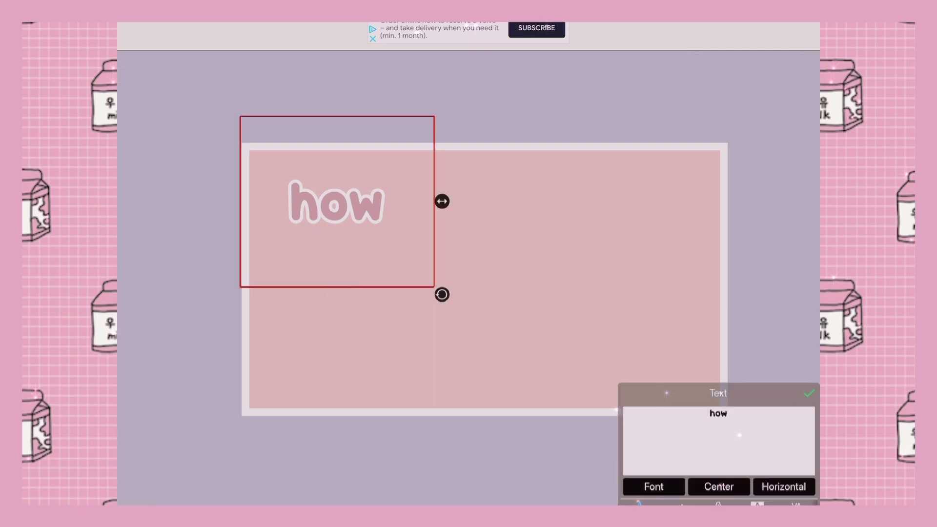
{"action": "left_click", "coordinate": [653, 487]}
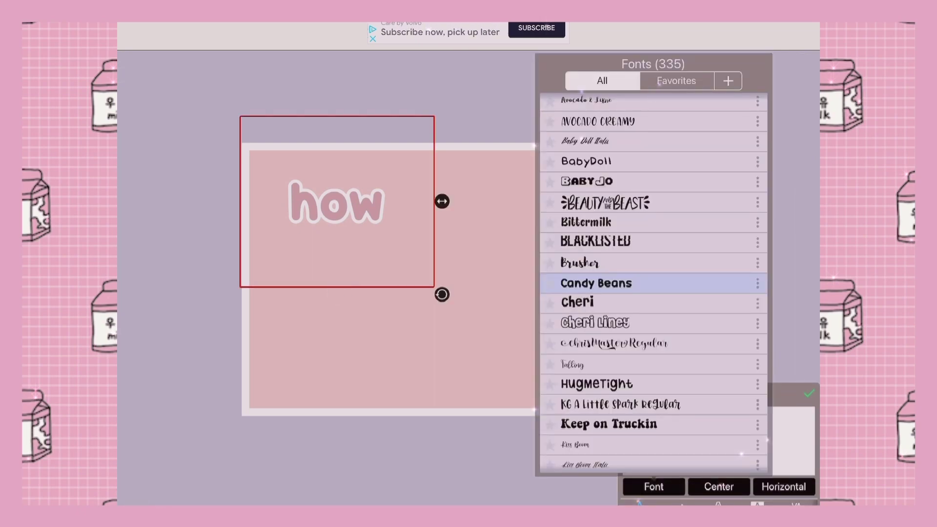
{"action": "left_click", "coordinate": [575, 444]}
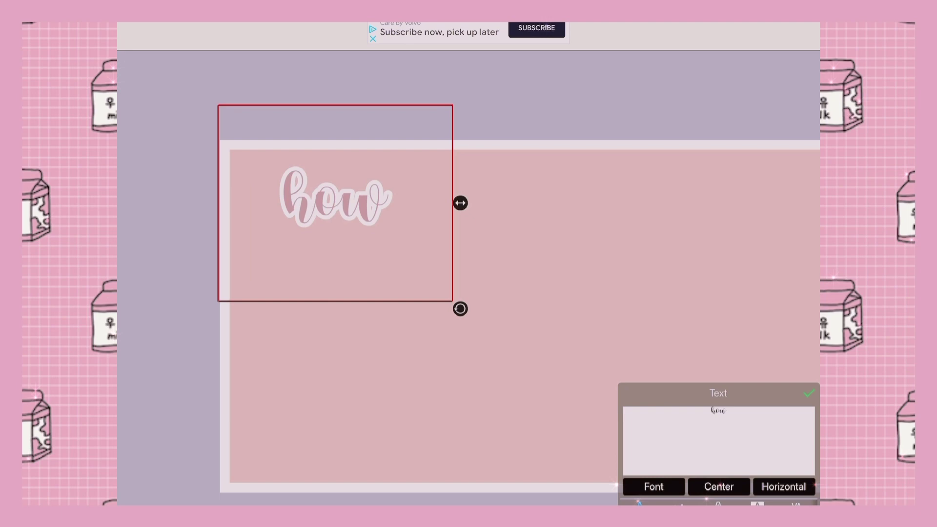
{"action": "left_click", "coordinate": [717, 505]}
{"action": "mouse_move", "coordinate": [729, 460]}
{"action": "left_mouse_down"}
{"action": "mouse_move", "coordinate": [773, 459]}
{"action": "mouse_move", "coordinate": [682, 460]}
{"action": "mouse_move", "coordinate": [726, 460]}
{"action": "left_mouse_up"}
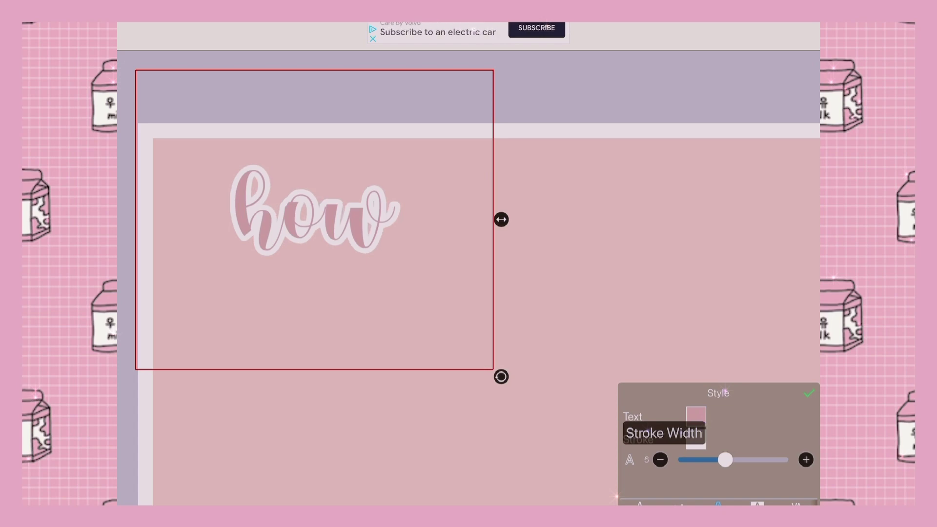
{"action": "left_click", "coordinate": [808, 393]}
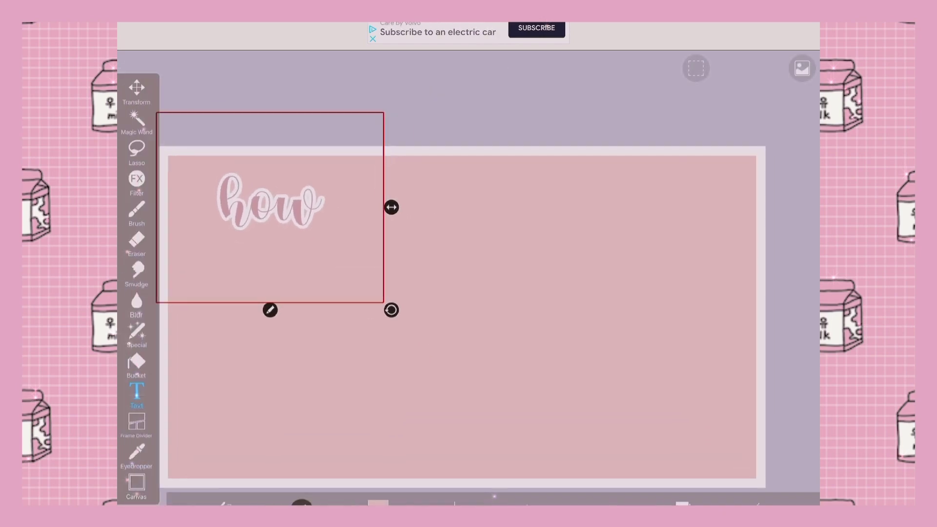
{"action": "left_click", "coordinate": [653, 487]}
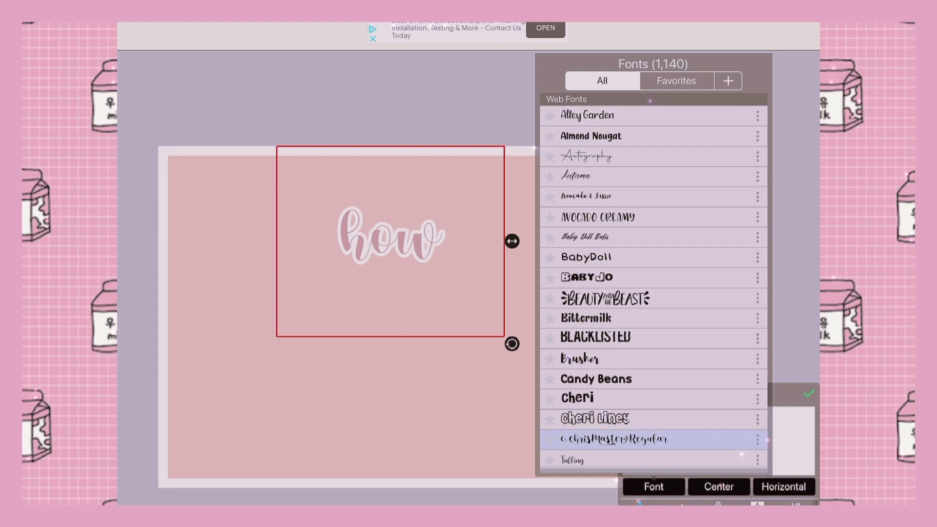
{"action": "scroll", "coordinate": [654, 282], "scroll_direction": "up", "scroll_amount": 2}
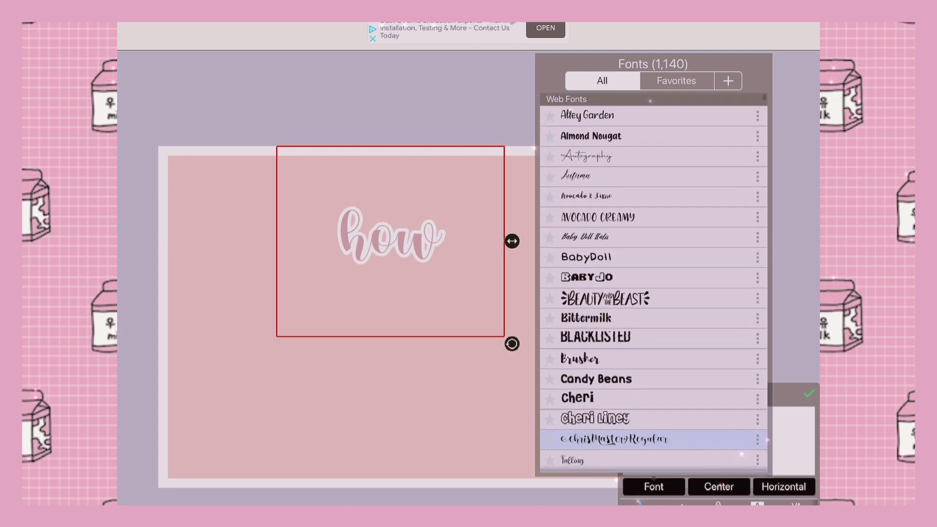
{"action": "scroll", "coordinate": [654, 282], "scroll_direction": "up", "scroll_amount": 3}
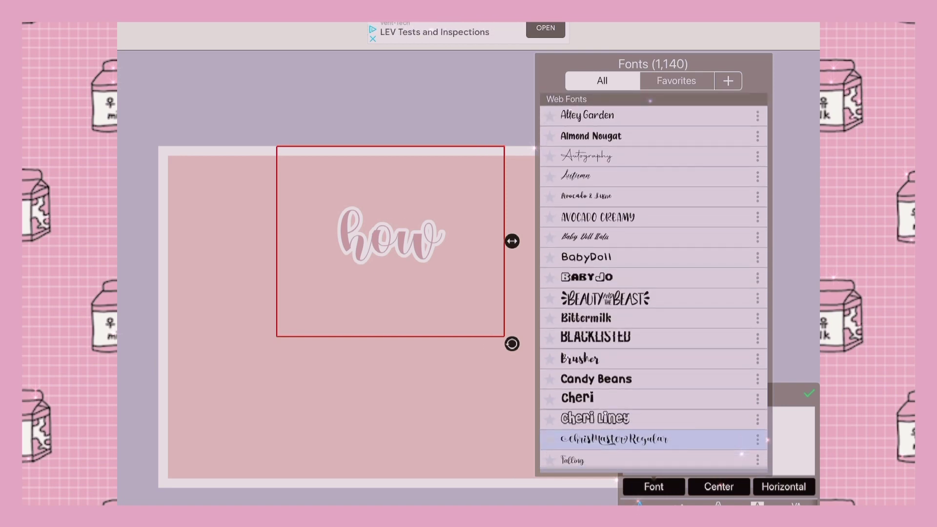
Step: Switch 'how' to the rounded Candy Beans font, tilt it slightly, and move it upper left
{"action": "left_click", "coordinate": [586, 257]}
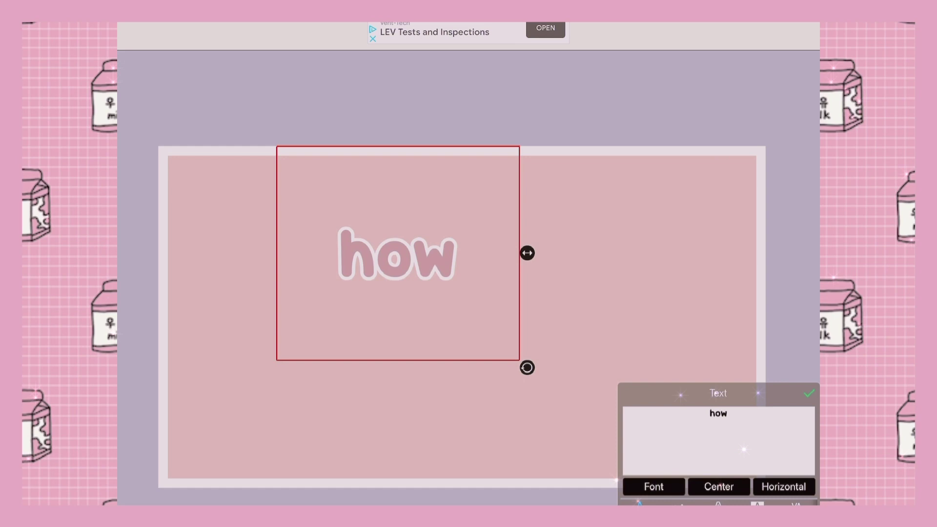
{"action": "left_click_drag", "start_coordinate": [579, 351], "coordinate": [594, 332]}
{"action": "mouse_move", "coordinate": [433, 234]}
{"action": "left_mouse_down"}
{"action": "mouse_move", "coordinate": [327, 300]}
{"action": "mouse_move", "coordinate": [309, 197]}
{"action": "left_mouse_up"}
{"action": "left_click", "coordinate": [681, 505]}
{"action": "left_click", "coordinate": [696, 417]}
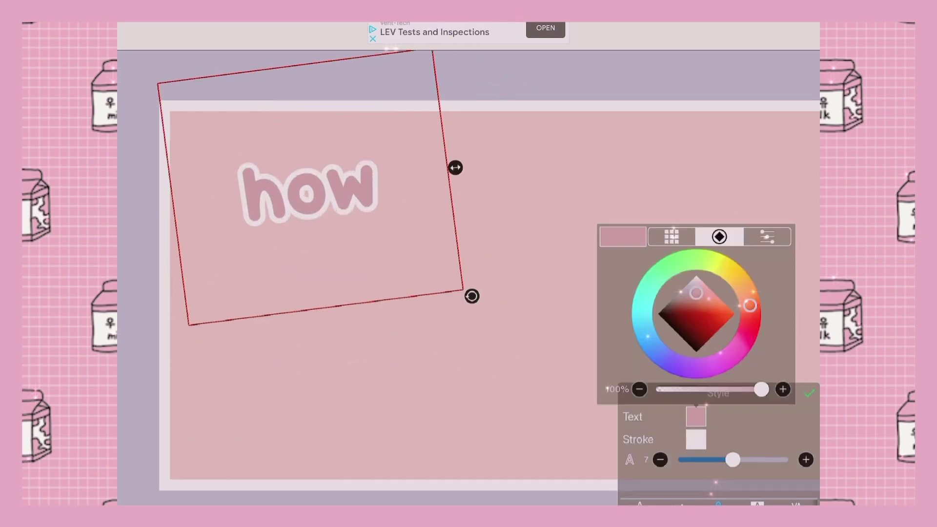
Step: Add a 'to' text box in a bold rounded font and shift it left
{"action": "left_click", "coordinate": [512, 235]}
{"action": "type", "text": "to"}
{"action": "left_click", "coordinate": [654, 229]}
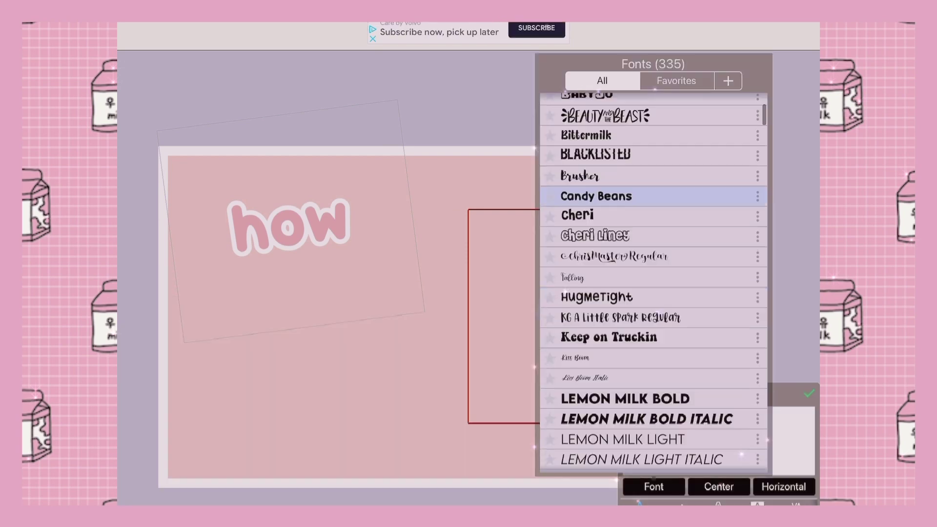
{"action": "left_click", "coordinate": [607, 196]}
{"action": "left_click_drag", "start_coordinate": [552, 298], "coordinate": [376, 249]}
{"action": "left_click", "coordinate": [654, 487]}
{"action": "left_click", "coordinate": [606, 188]}
{"action": "left_click", "coordinate": [654, 486]}
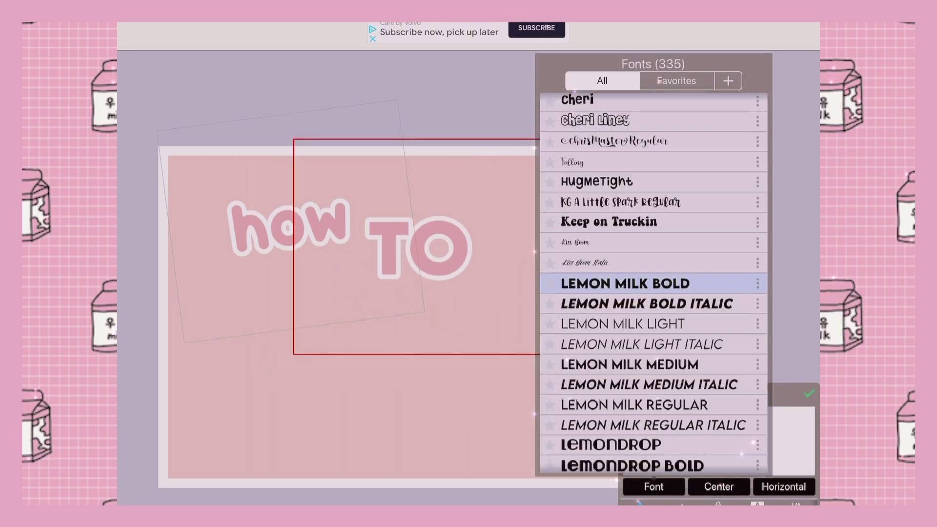
{"action": "left_click", "coordinate": [644, 292]}
{"action": "left_click", "coordinate": [808, 393]}
Step: Add 'make a thumbnail' in Lemon Milk Bold, enlarged onto two lines and moved lower
{"action": "left_click", "coordinate": [537, 366]}
{"action": "left_click", "coordinate": [535, 346]}
{"action": "type", "text": "make a"}
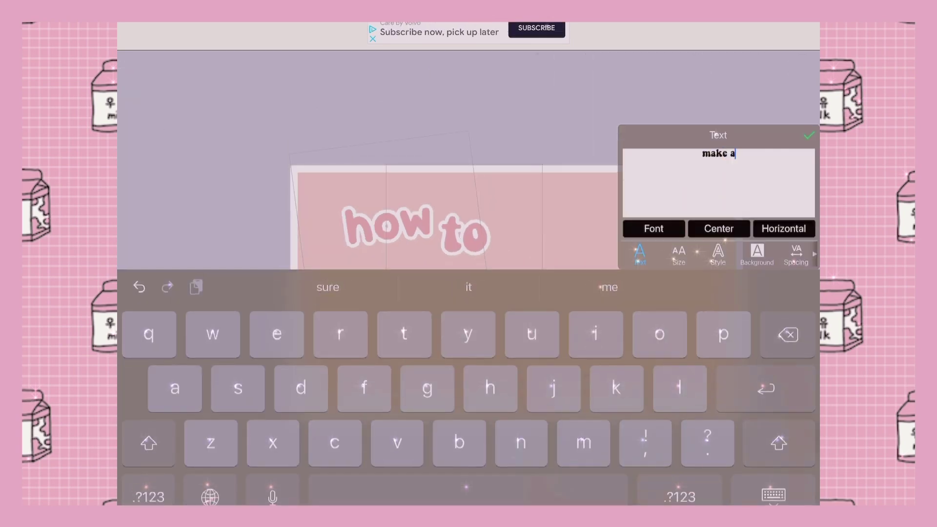
{"action": "type", "text": " thumbnail"}
{"action": "left_click", "coordinate": [654, 487]}
{"action": "left_click", "coordinate": [632, 305]}
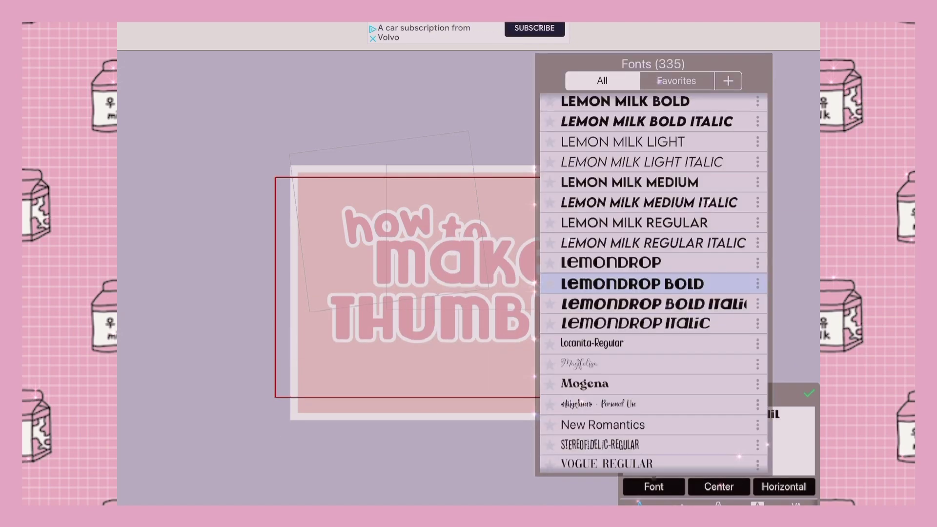
{"action": "scroll", "coordinate": [652, 257], "scroll_direction": "up", "scroll_amount": 2}
{"action": "left_click", "coordinate": [625, 159]}
{"action": "left_click", "coordinate": [719, 393]}
{"action": "left_click_drag", "start_coordinate": [664, 272], "coordinate": [730, 245]}
{"action": "left_click_drag", "start_coordinate": [737, 416], "coordinate": [747, 417]}
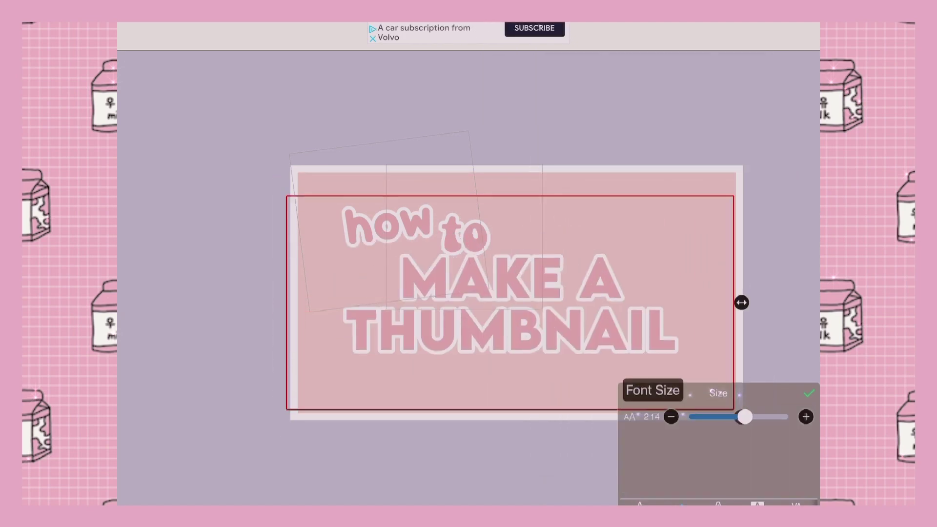
{"action": "mouse_move", "coordinate": [509, 303]}
{"action": "left_mouse_down"}
{"action": "mouse_move", "coordinate": [566, 311]}
{"action": "mouse_move", "coordinate": [521, 288]}
{"action": "left_mouse_up"}
{"action": "left_click", "coordinate": [809, 393]}
Step: Nudge 'how' slightly and place 'to' just to its right
{"action": "left_click", "coordinate": [396, 227]}
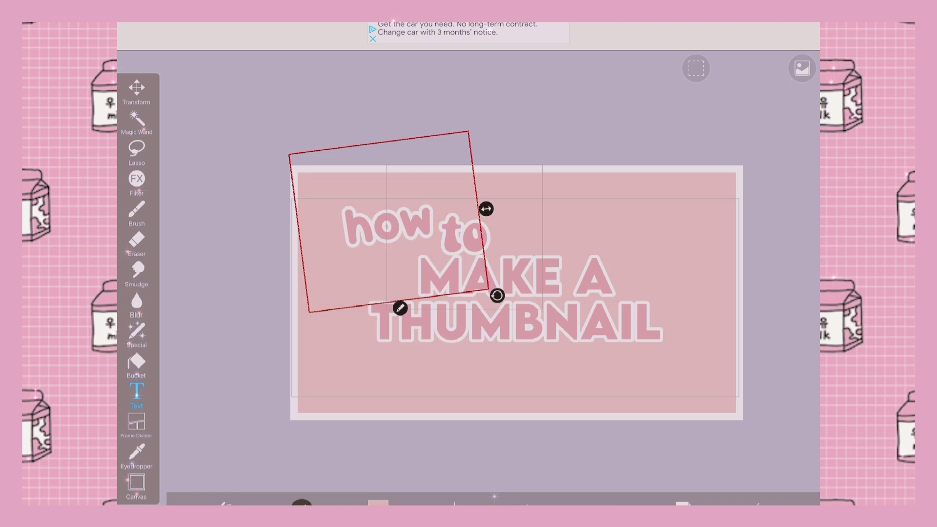
{"action": "left_click_drag", "start_coordinate": [396, 228], "coordinate": [403, 220]}
{"action": "left_click", "coordinate": [513, 190]}
{"action": "mouse_move", "coordinate": [465, 234]}
{"action": "left_mouse_down"}
{"action": "mouse_move", "coordinate": [514, 227]}
{"action": "mouse_move", "coordinate": [475, 230]}
{"action": "left_mouse_up"}
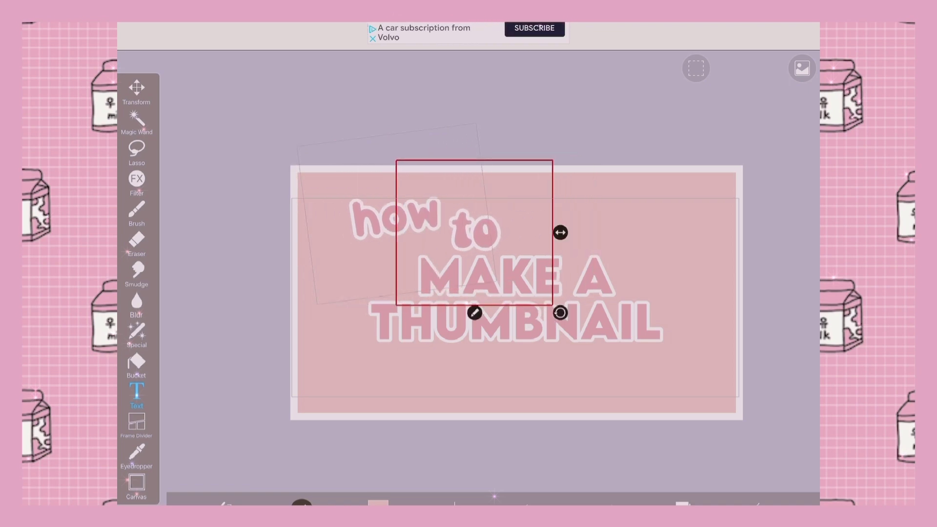
{"action": "left_click", "coordinate": [512, 382]}
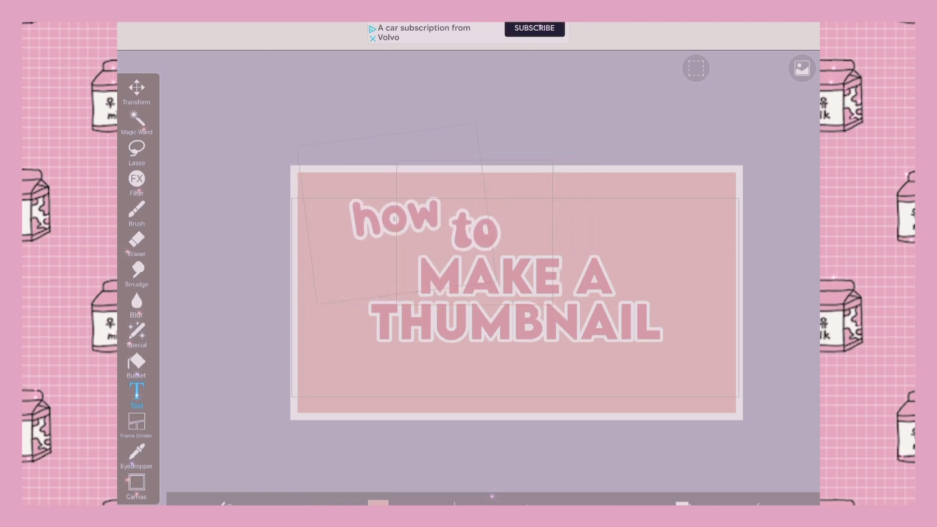
Step: Add empty layer 5 on top of the layer stack from the Layer panel
{"action": "left_click", "coordinate": [682, 503]}
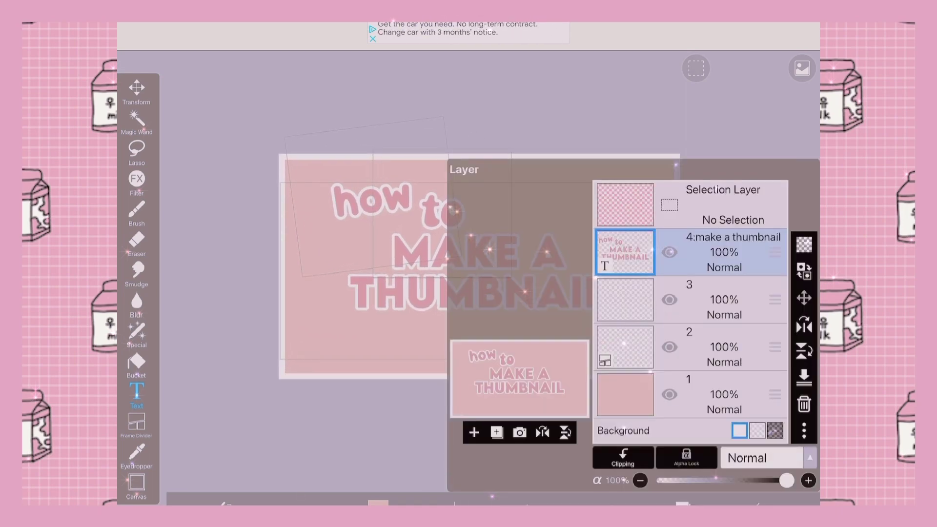
{"action": "left_click", "coordinate": [474, 432]}
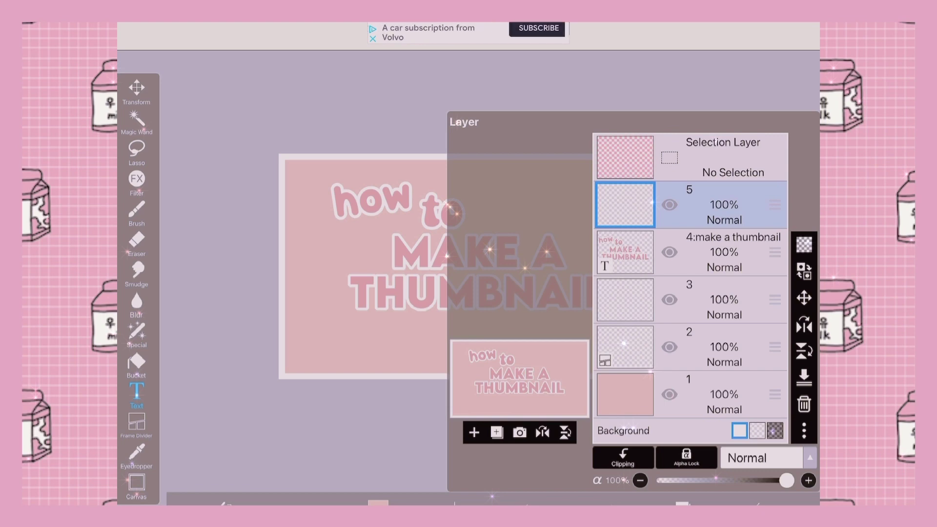
{"action": "left_click", "coordinate": [682, 504]}
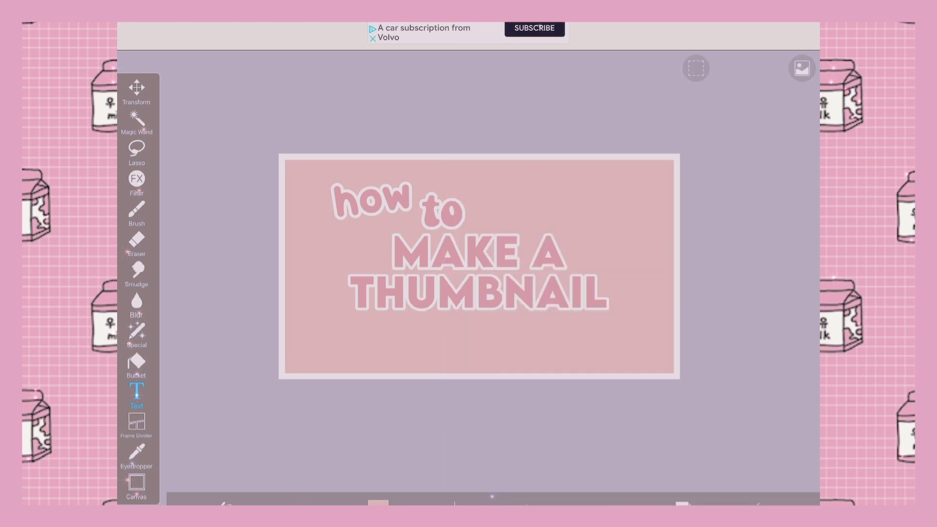
{"action": "scroll", "coordinate": [479, 268], "scroll_direction": "up", "scroll_amount": 5}
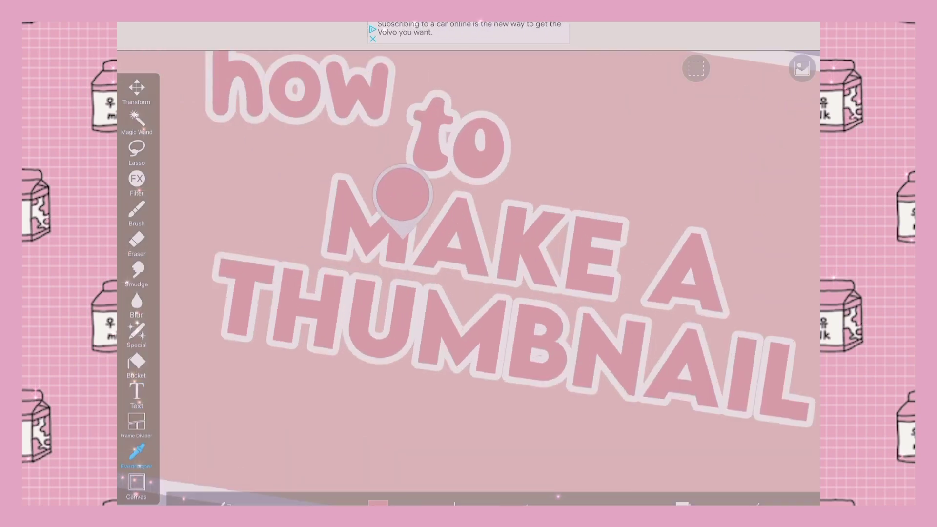
{"action": "left_click", "coordinate": [136, 213]}
{"action": "left_click", "coordinate": [136, 454]}
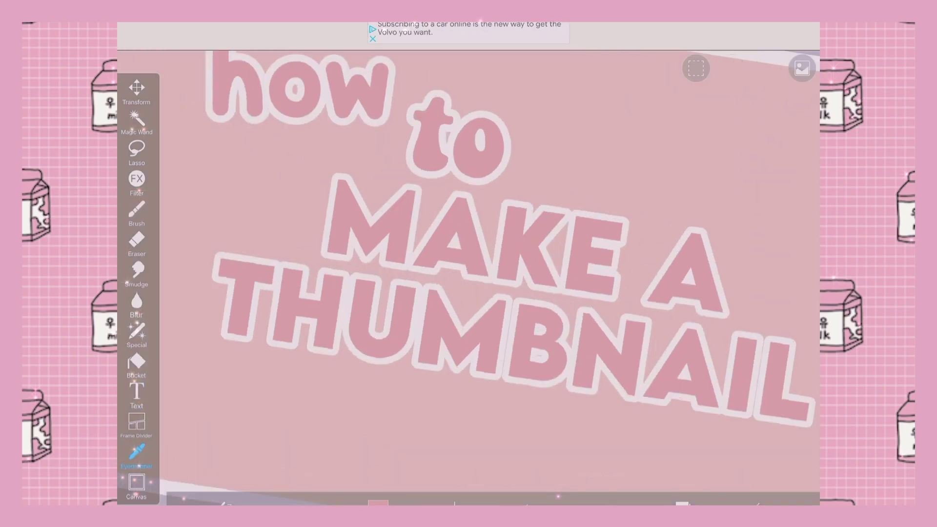
{"action": "scroll", "coordinate": [469, 279], "scroll_direction": "up", "scroll_amount": 3}
{"action": "scroll", "coordinate": [468, 278], "scroll_direction": "up", "scroll_amount": 3}
{"action": "left_click", "coordinate": [337, 220]}
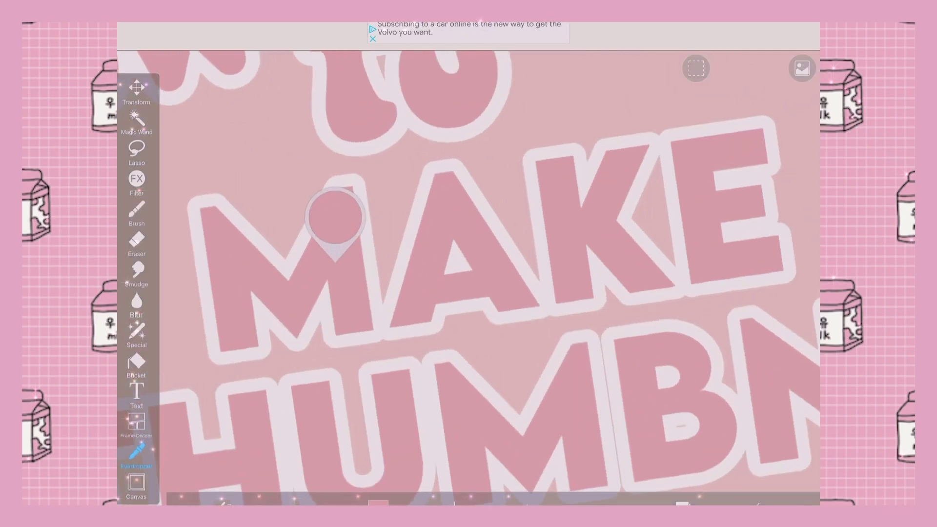
{"action": "scroll", "coordinate": [468, 278], "scroll_direction": "up", "scroll_amount": 2}
{"action": "scroll", "coordinate": [469, 278], "scroll_direction": "down", "scroll_amount": 3}
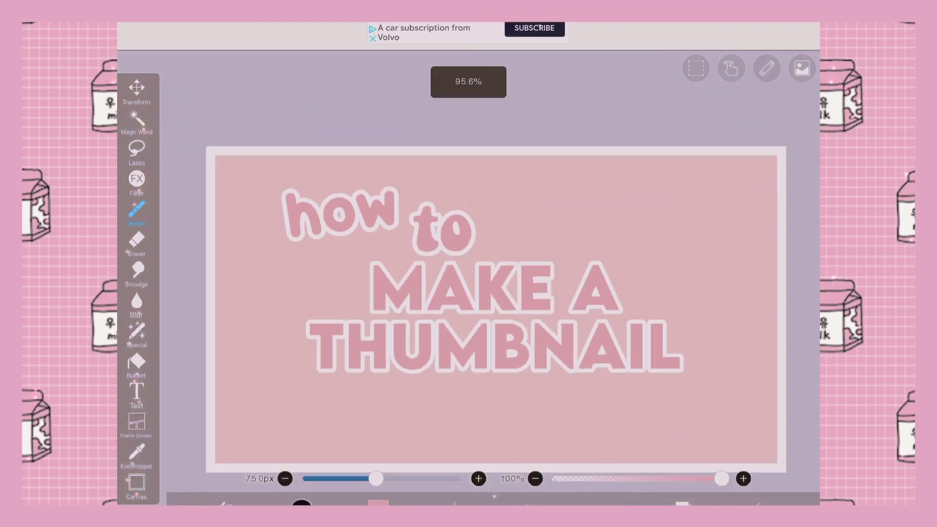
{"action": "scroll", "coordinate": [468, 278], "scroll_direction": "down", "scroll_amount": 2}
{"action": "key", "text": "ctrl+z"}
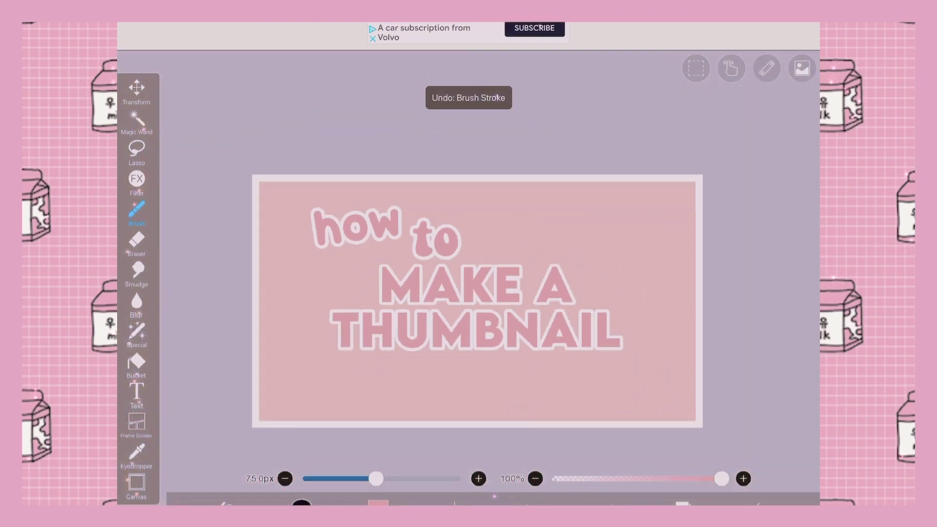
{"action": "left_click", "coordinate": [136, 362]}
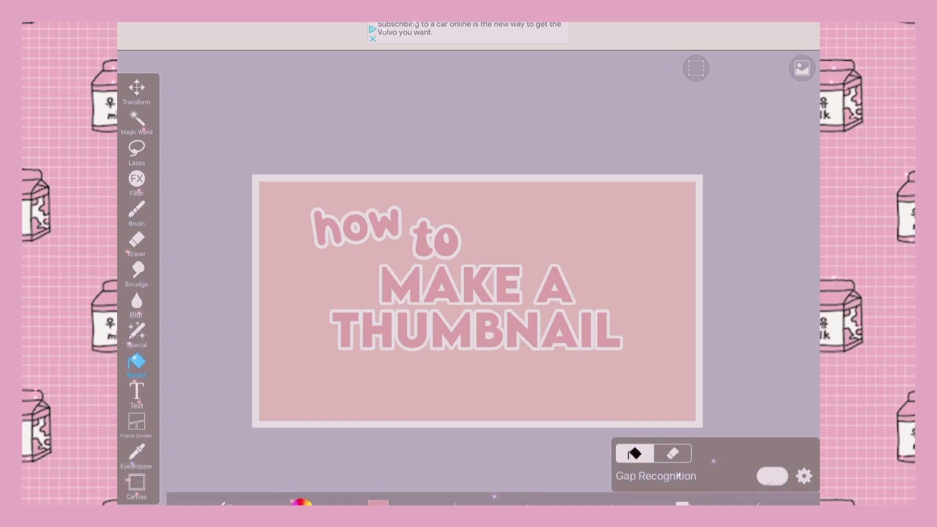
{"action": "left_click", "coordinate": [378, 504]}
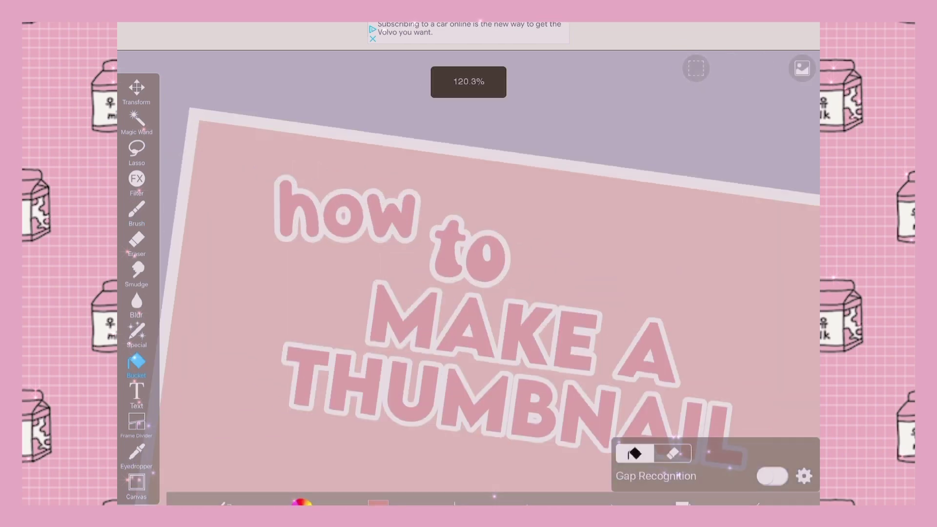
{"action": "left_click", "coordinate": [242, 205]}
{"action": "left_click", "coordinate": [399, 212]}
{"action": "scroll", "coordinate": [483, 294], "scroll_direction": "down", "scroll_amount": 5}
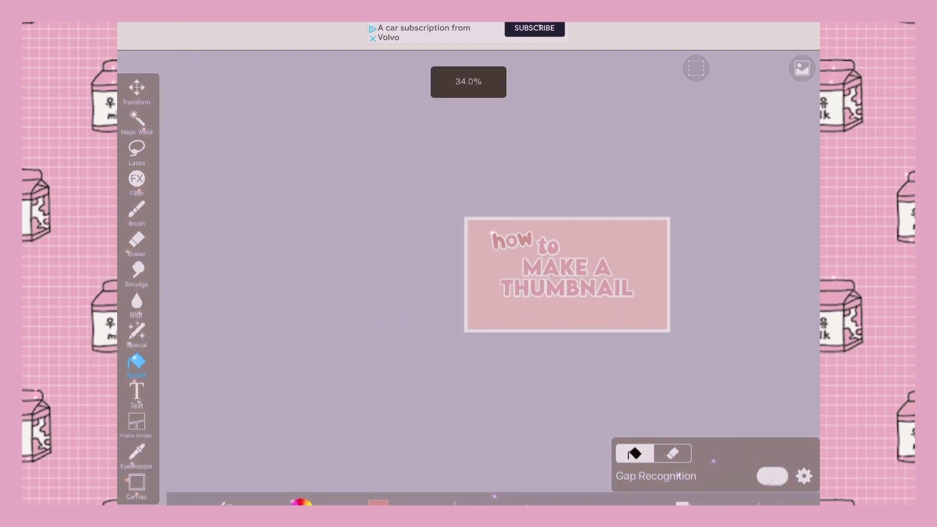
{"action": "scroll", "coordinate": [570, 267], "scroll_direction": "down", "scroll_amount": 2}
{"action": "key", "text": "ctrl+z"}
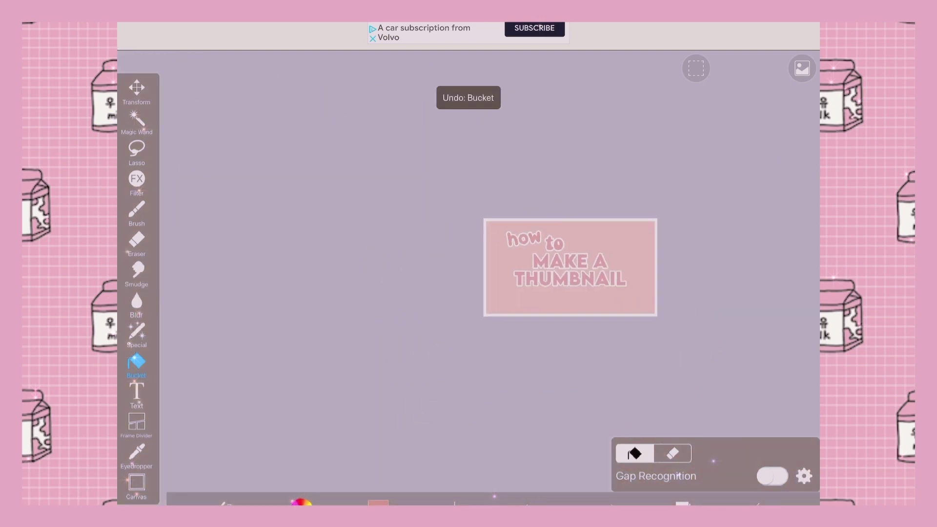
{"action": "scroll", "coordinate": [539, 366], "scroll_direction": "up", "scroll_amount": 3}
{"action": "scroll", "coordinate": [534, 296], "scroll_direction": "down", "scroll_amount": 3}
{"action": "scroll", "coordinate": [544, 300], "scroll_direction": "up", "scroll_amount": 3}
{"action": "scroll", "coordinate": [506, 308], "scroll_direction": "up", "scroll_amount": 3}
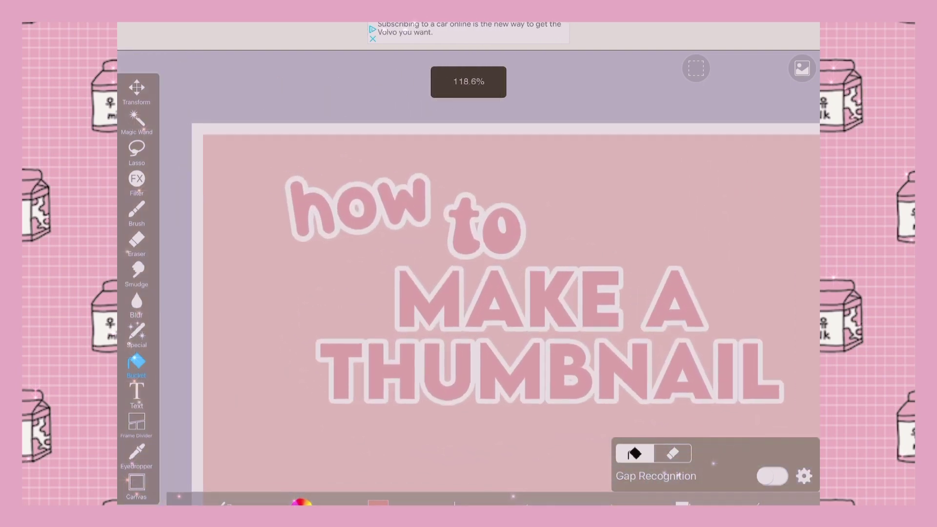
{"action": "scroll", "coordinate": [505, 307], "scroll_direction": "up", "scroll_amount": 2}
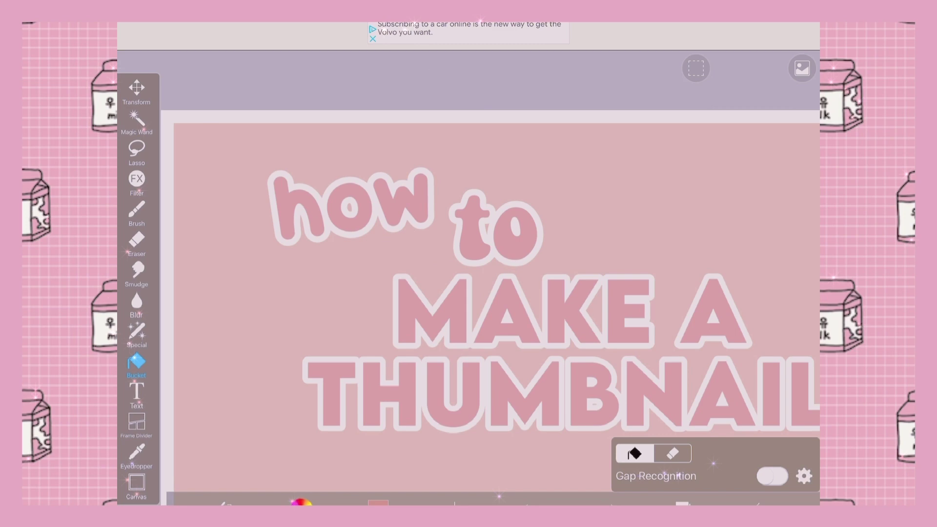
Step: Magic-wand-select every letter of 'how', 'to', 'MAKE A' and 'THUMBNAIL' in Add mode
{"action": "left_click", "coordinate": [136, 121]}
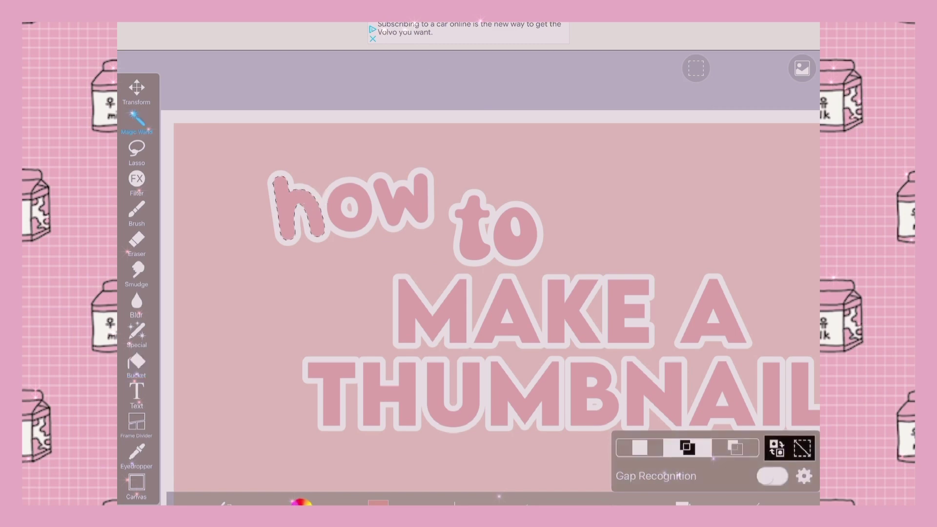
{"action": "left_click", "coordinate": [341, 208]}
{"action": "left_click", "coordinate": [399, 202]}
{"action": "left_click", "coordinate": [474, 227]}
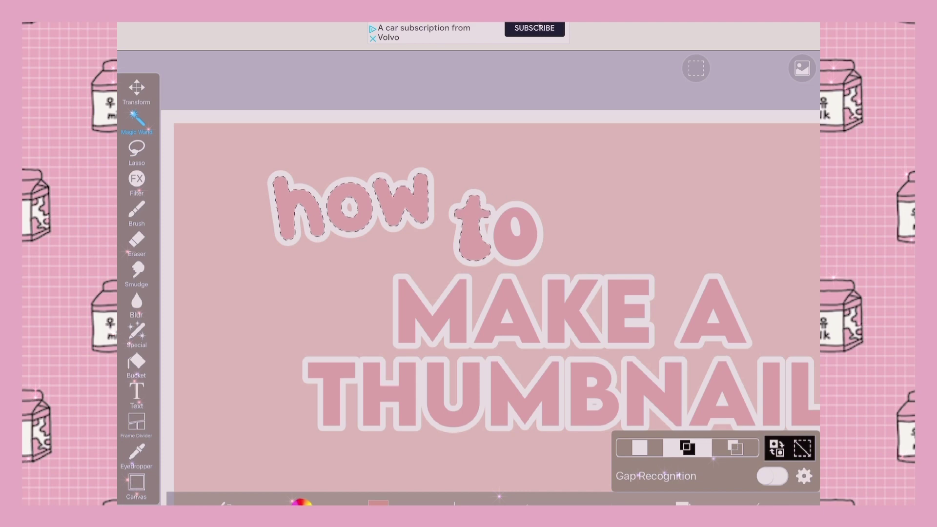
{"action": "left_click", "coordinate": [516, 227]}
{"action": "scroll", "coordinate": [469, 278], "scroll_direction": "up", "scroll_amount": 2}
{"action": "scroll", "coordinate": [468, 278], "scroll_direction": "up", "scroll_amount": 2}
{"action": "left_click", "coordinate": [295, 272]}
{"action": "left_click", "coordinate": [393, 296]}
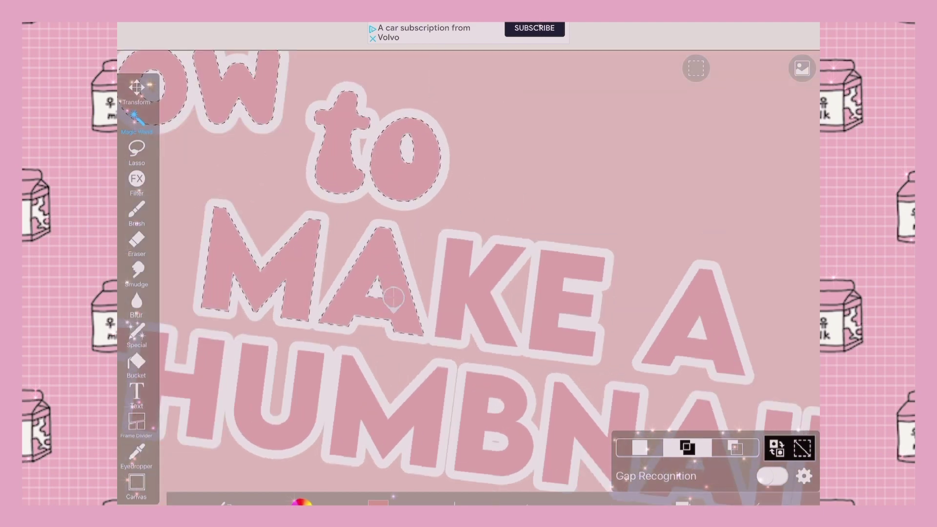
{"action": "scroll", "coordinate": [469, 279], "scroll_direction": "up", "scroll_amount": 2}
{"action": "scroll", "coordinate": [400, 229], "scroll_direction": "up", "scroll_amount": 3}
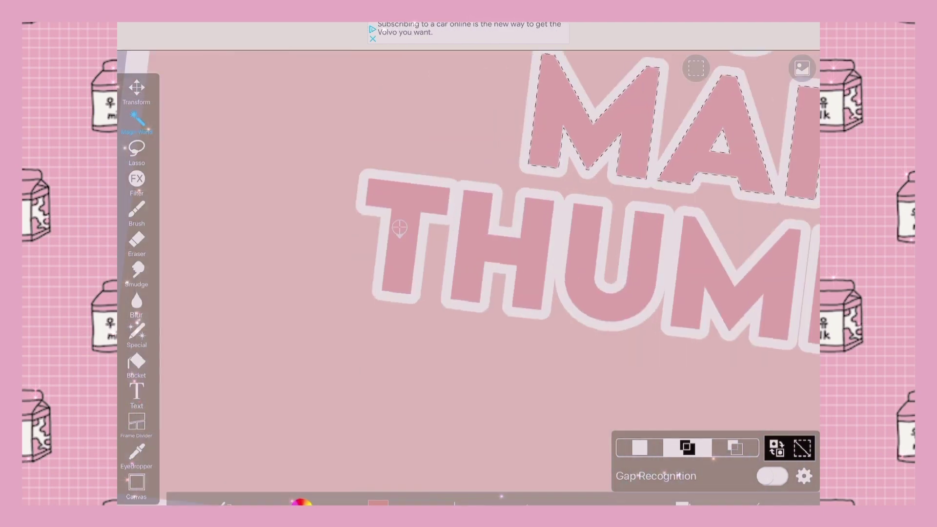
{"action": "left_click", "coordinate": [399, 228]}
{"action": "left_click", "coordinate": [602, 304]}
{"action": "scroll", "coordinate": [601, 308], "scroll_direction": "down", "scroll_amount": 3}
{"action": "left_click", "coordinate": [487, 299]}
{"action": "left_click", "coordinate": [532, 315]}
{"action": "left_click", "coordinate": [787, 355]}
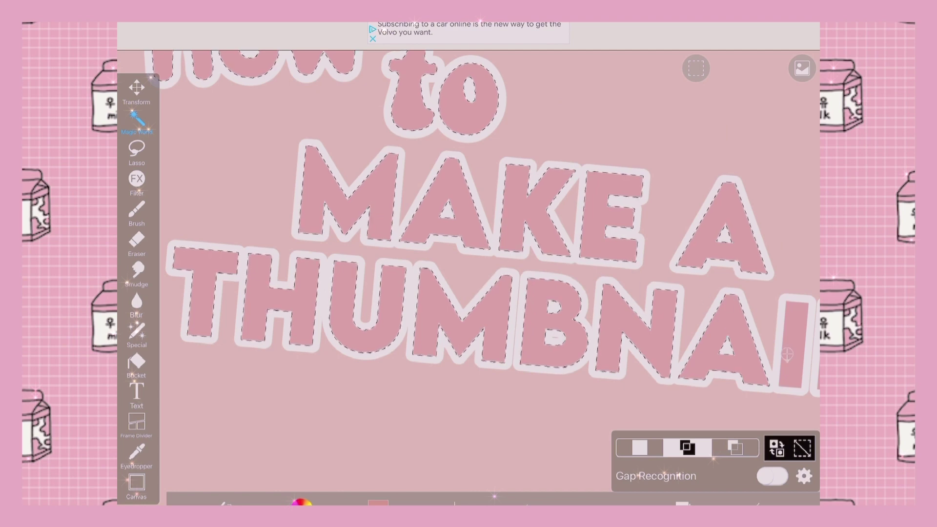
{"action": "scroll", "coordinate": [495, 297], "scroll_direction": "down", "scroll_amount": 3}
{"action": "scroll", "coordinate": [495, 296], "scroll_direction": "down", "scroll_amount": 2}
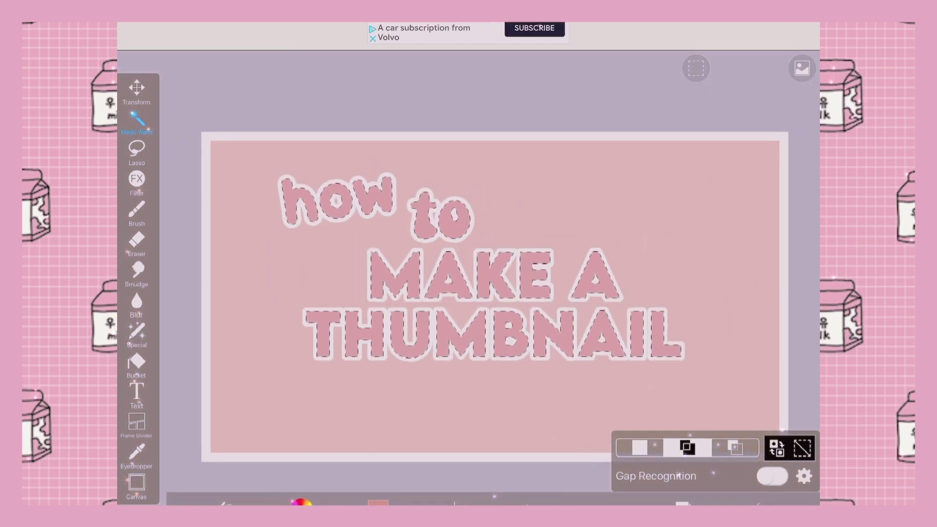
Step: Set the brush to 98 px and undo a trial diagonal stroke across 'how'
{"action": "left_click", "coordinate": [137, 213]}
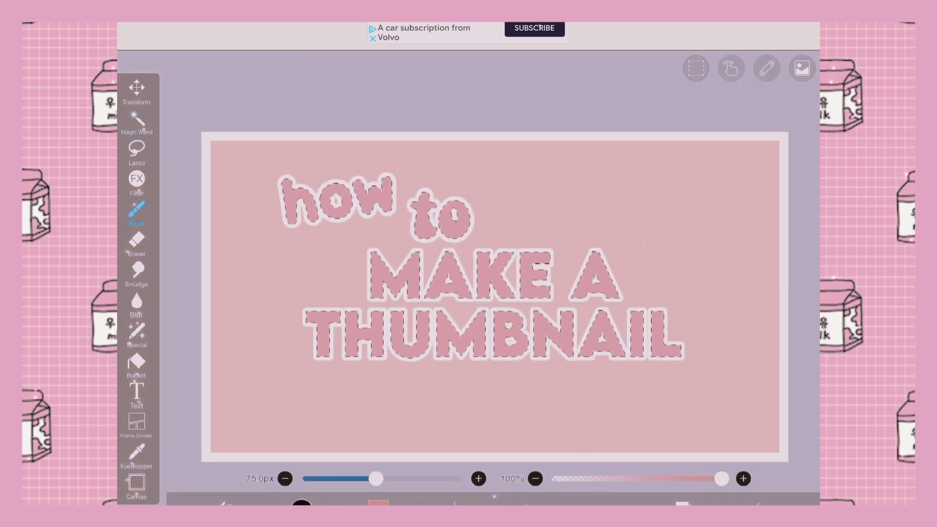
{"action": "mouse_move", "coordinate": [376, 479]}
{"action": "left_mouse_down"}
{"action": "mouse_move", "coordinate": [457, 478]}
{"action": "mouse_move", "coordinate": [383, 478]}
{"action": "left_mouse_up"}
{"action": "scroll", "coordinate": [498, 300], "scroll_direction": "up", "scroll_amount": 1}
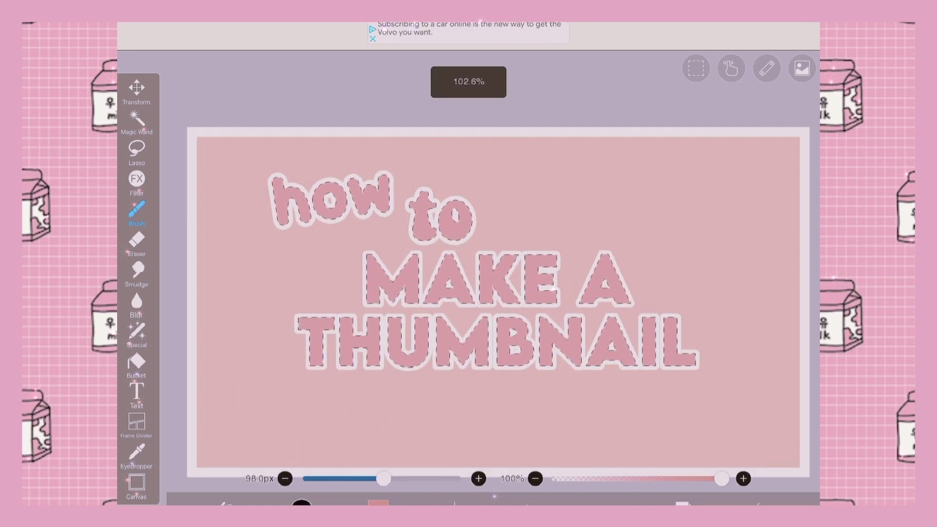
{"action": "scroll", "coordinate": [469, 293], "scroll_direction": "up", "scroll_amount": 3}
{"action": "scroll", "coordinate": [468, 292], "scroll_direction": "up", "scroll_amount": 2}
{"action": "scroll", "coordinate": [469, 293], "scroll_direction": "up", "scroll_amount": 2}
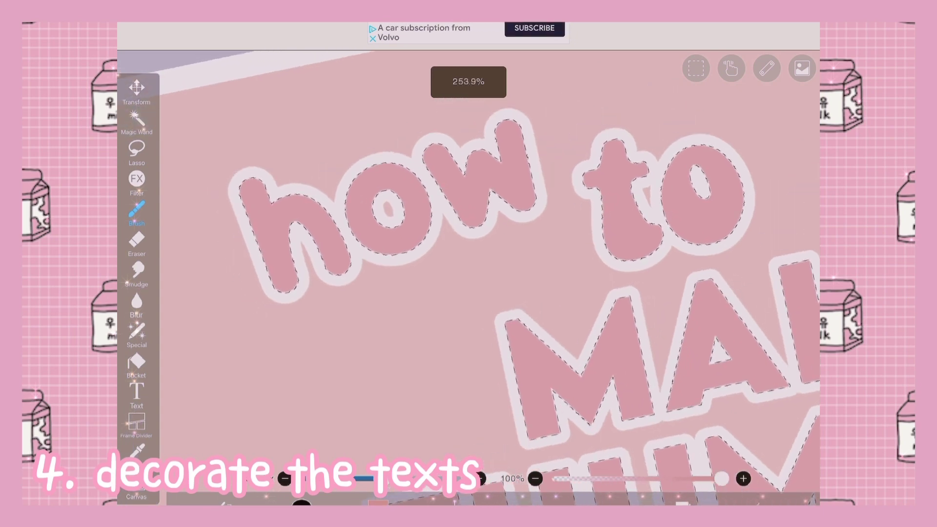
{"action": "left_click_drag", "start_coordinate": [271, 300], "coordinate": [571, 198]}
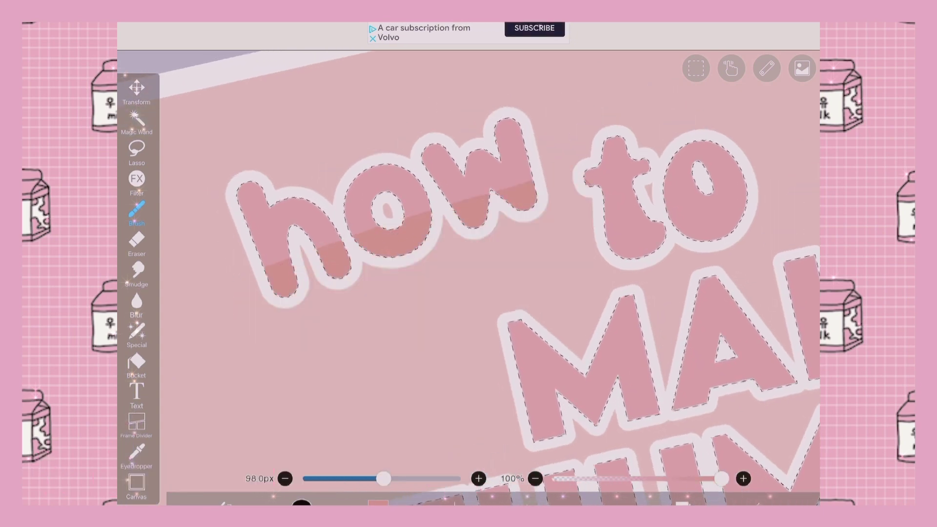
{"action": "key", "text": "ctrl+z"}
{"action": "scroll", "coordinate": [468, 294], "scroll_direction": "down", "scroll_amount": 1}
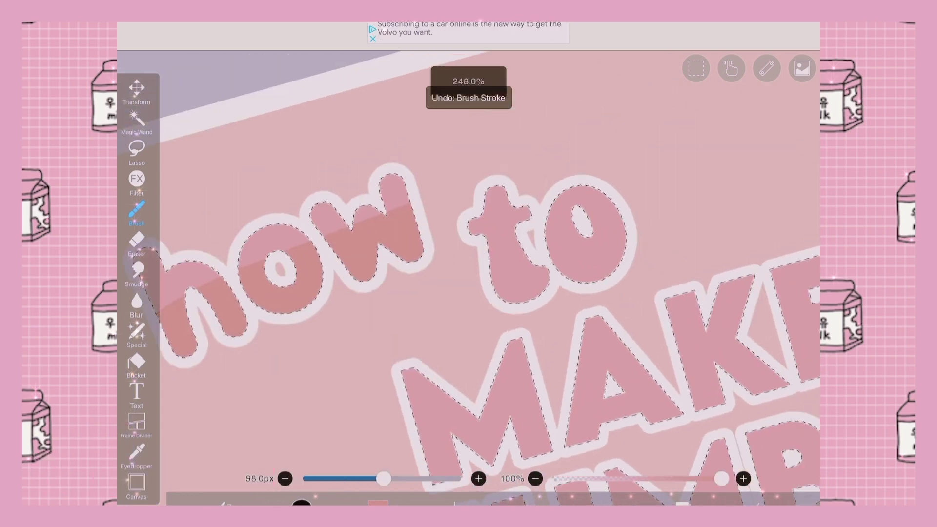
{"action": "scroll", "coordinate": [468, 293], "scroll_direction": "down", "scroll_amount": 1}
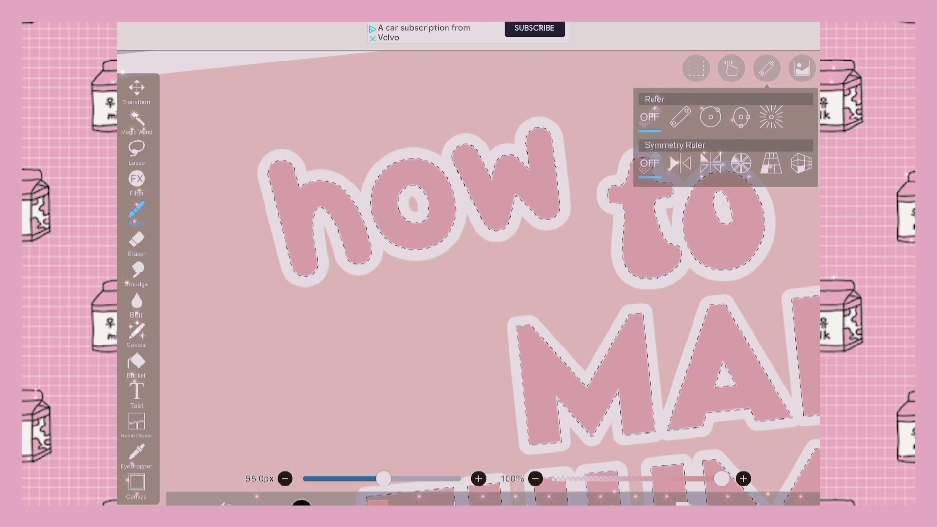
Step: Add a straight ruler at a shallow angle and undo a first stroke across 'how'
{"action": "left_click", "coordinate": [680, 117]}
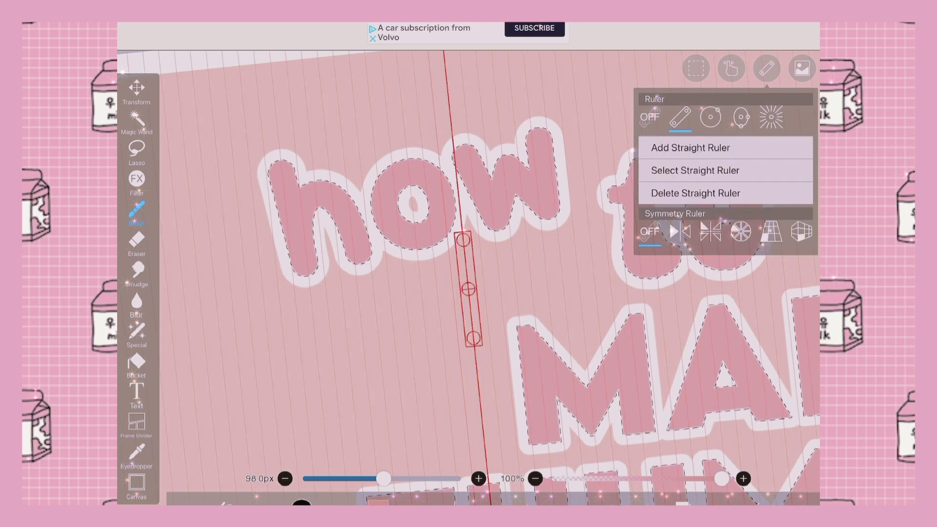
{"action": "mouse_move", "coordinate": [463, 240]}
{"action": "left_mouse_down"}
{"action": "mouse_move", "coordinate": [693, 287]}
{"action": "mouse_move", "coordinate": [710, 348]}
{"action": "mouse_move", "coordinate": [716, 314]}
{"action": "left_mouse_up"}
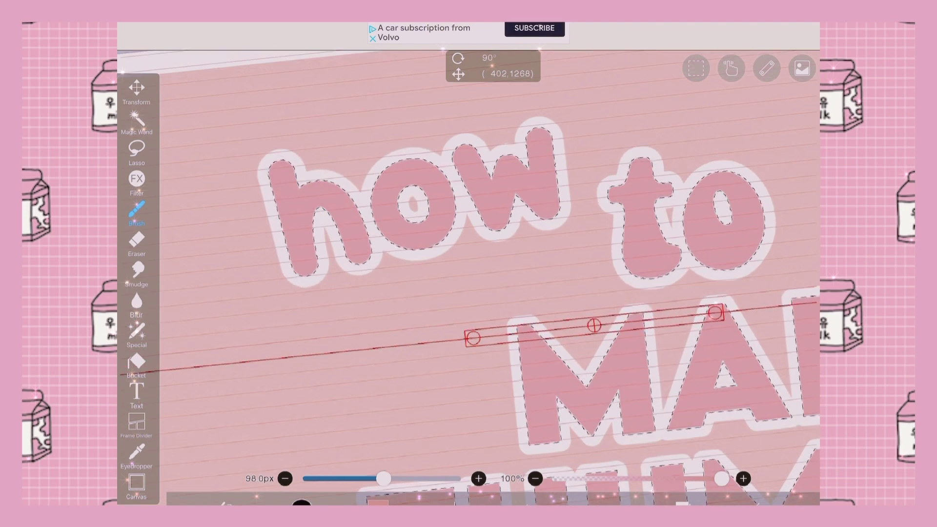
{"action": "left_click_drag", "start_coordinate": [282, 264], "coordinate": [586, 223]}
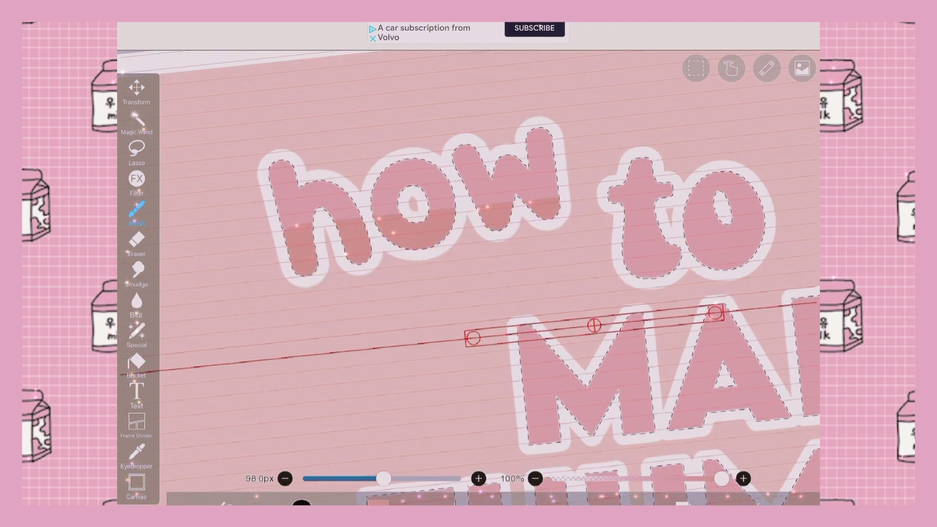
{"action": "key", "text": "ctrl+z"}
{"action": "scroll", "coordinate": [469, 278], "scroll_direction": "down", "scroll_amount": 3}
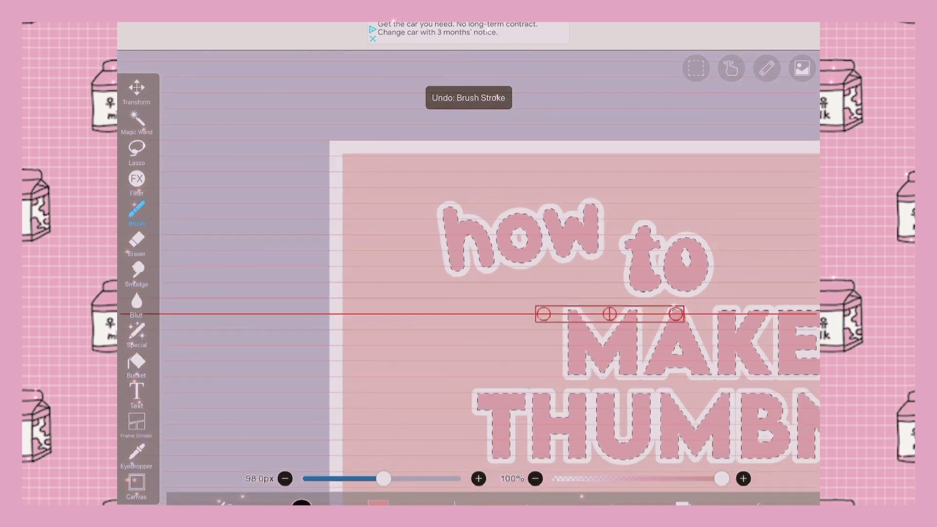
Step: Tilt the ruler, paint a darker pink stroke along it, and enlarge the brush to 253 px
{"action": "left_click_drag", "start_coordinate": [676, 314], "coordinate": [683, 301]}
{"action": "left_click_drag", "start_coordinate": [432, 265], "coordinate": [608, 248]}
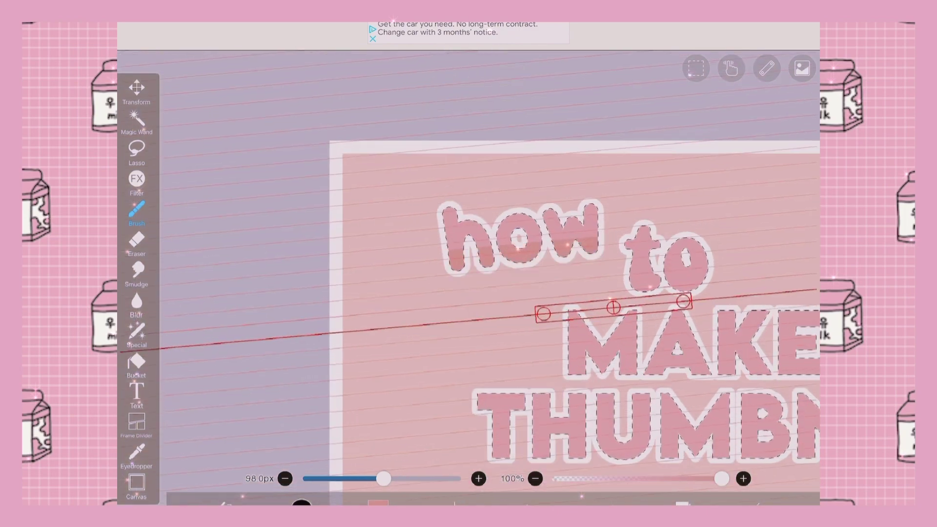
{"action": "scroll", "coordinate": [469, 292], "scroll_direction": "up", "scroll_amount": 3}
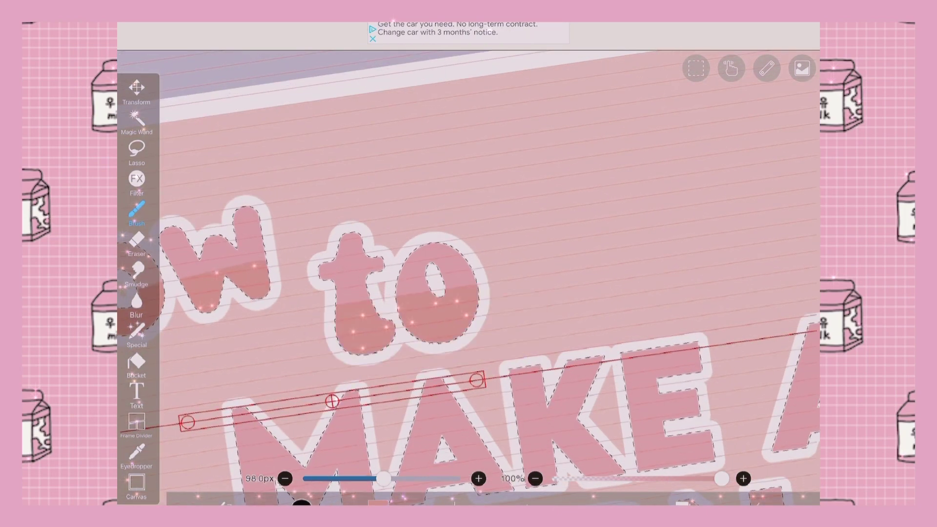
{"action": "scroll", "coordinate": [468, 278], "scroll_direction": "down", "scroll_amount": 3}
{"action": "scroll", "coordinate": [468, 278], "scroll_direction": "down", "scroll_amount": 2}
{"action": "left_click_drag", "start_coordinate": [383, 478], "coordinate": [413, 478]}
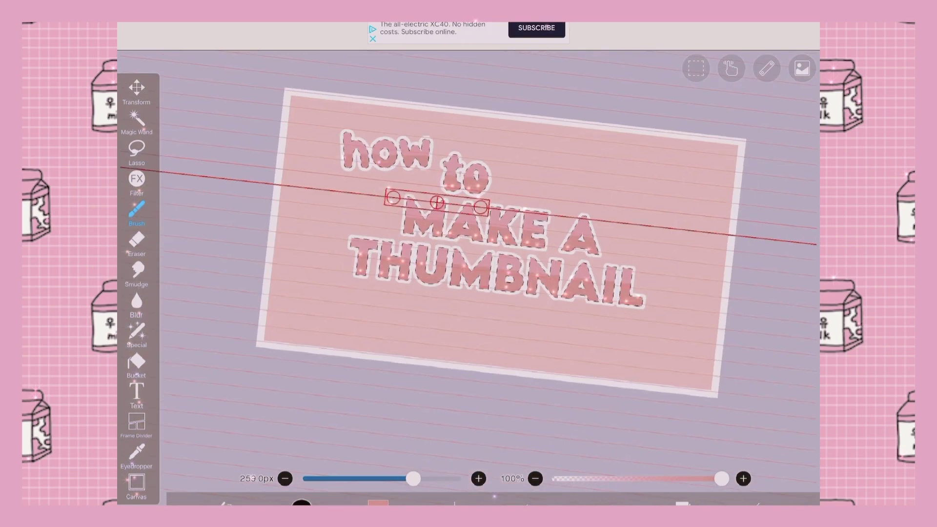
{"action": "scroll", "coordinate": [469, 264], "scroll_direction": "down", "scroll_amount": 2}
{"action": "scroll", "coordinate": [468, 263], "scroll_direction": "up", "scroll_amount": 2}
{"action": "scroll", "coordinate": [469, 264], "scroll_direction": "up", "scroll_amount": 1}
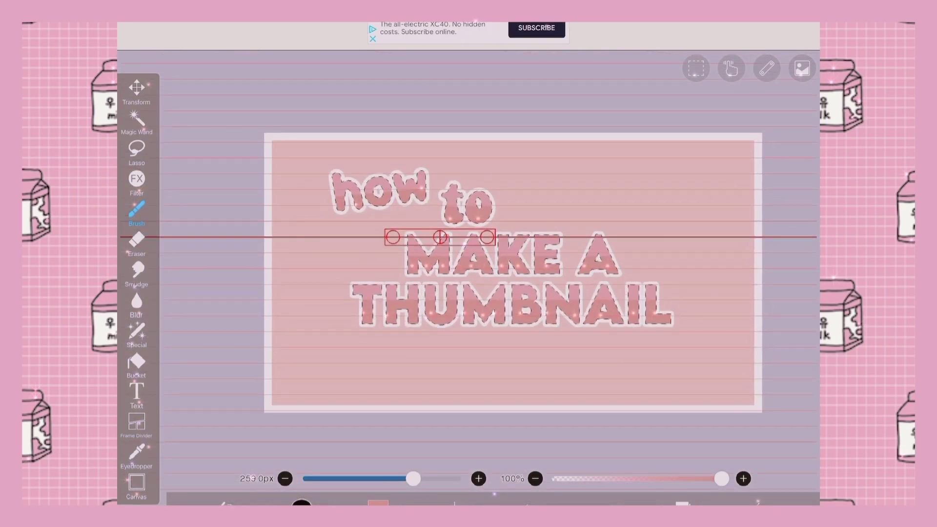
{"action": "left_click", "coordinate": [767, 69]}
Step: Turn off the straight ruler and blur the two-tone colour edge across the 'h'
{"action": "left_click", "coordinate": [695, 191]}
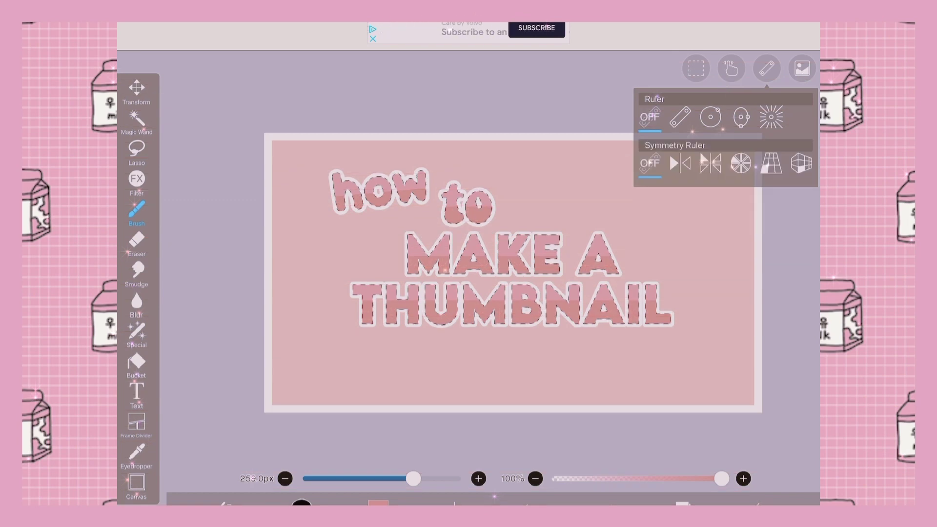
{"action": "left_click", "coordinate": [767, 68]}
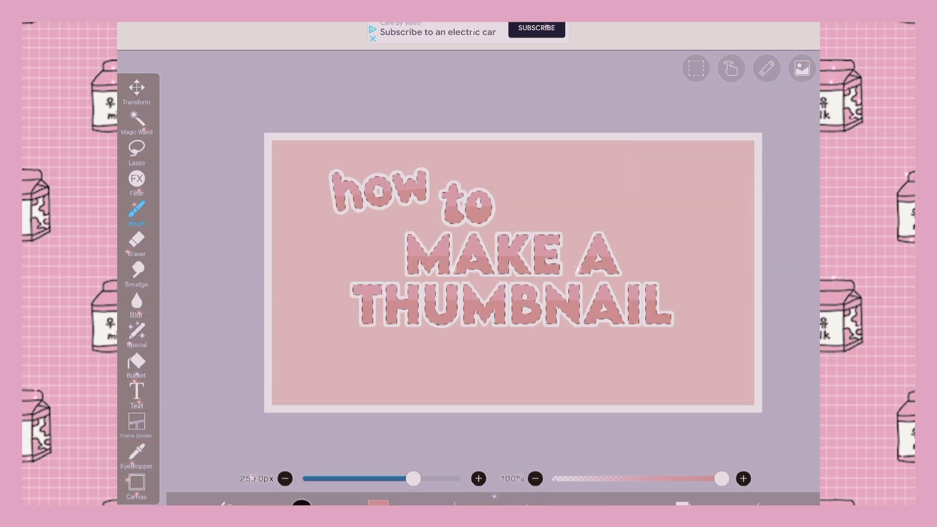
{"action": "left_click", "coordinate": [137, 301]}
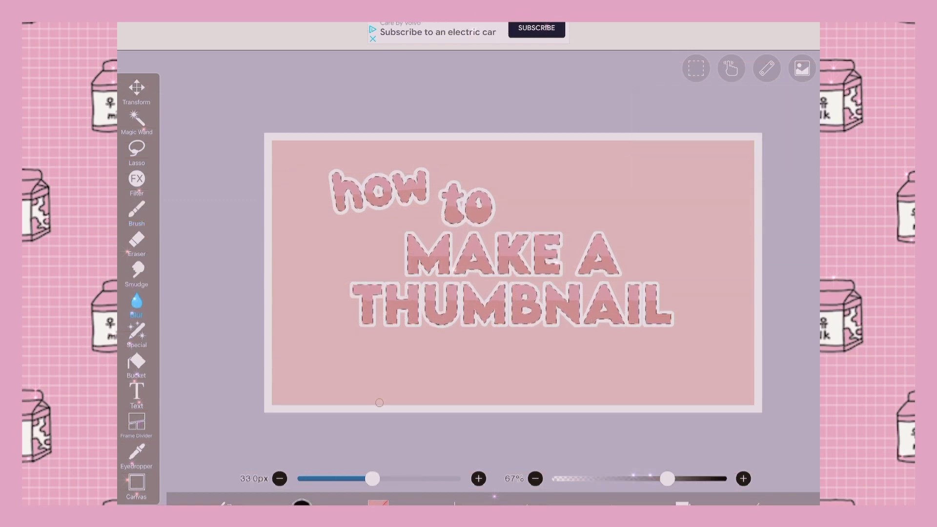
{"action": "scroll", "coordinate": [469, 264], "scroll_direction": "up", "scroll_amount": 5}
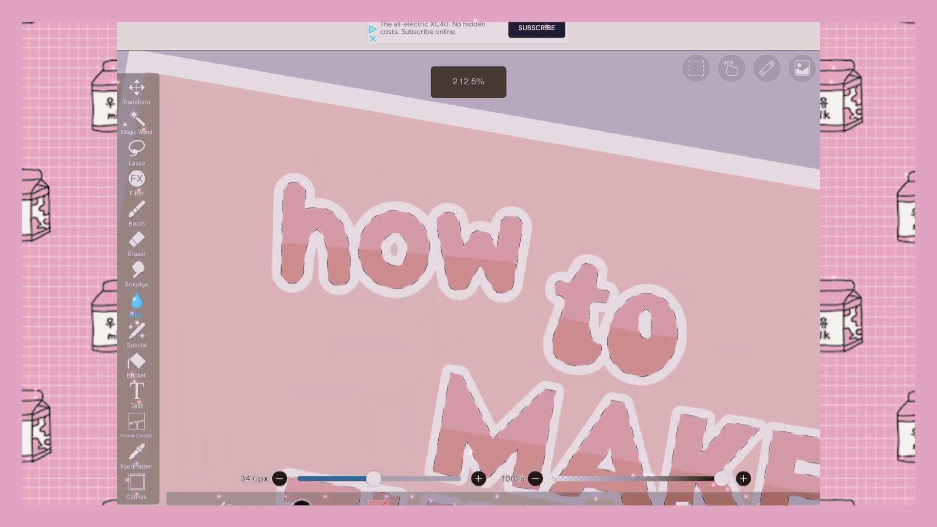
{"action": "left_click_drag", "start_coordinate": [290, 218], "coordinate": [372, 226]}
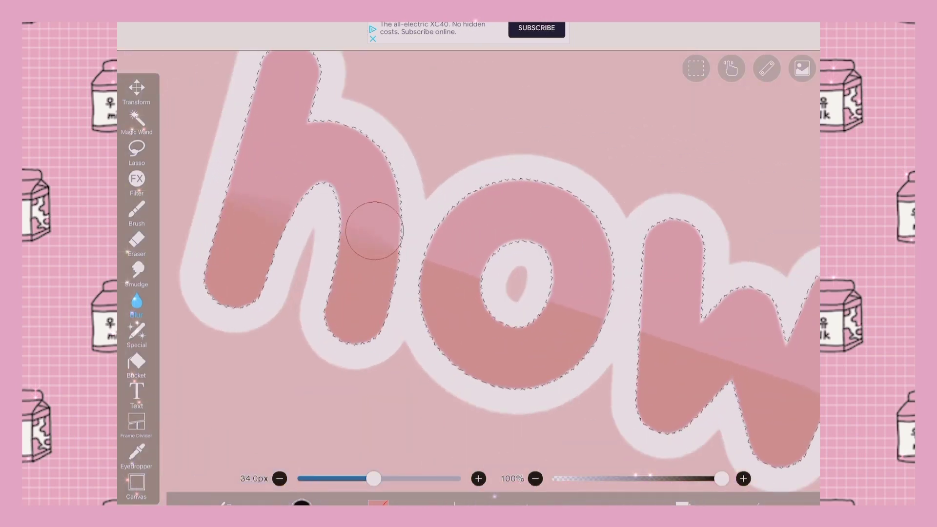
{"action": "left_click_drag", "start_coordinate": [236, 193], "coordinate": [384, 238]}
Step: Move the view along the title past 'o', 'A' and 'NAIL', then clear the letter selection
{"action": "mouse_move", "coordinate": [516, 282]}
{"action": "left_mouse_down"}
{"action": "mouse_move", "coordinate": [432, 205]}
{"action": "mouse_move", "coordinate": [337, 318]}
{"action": "left_mouse_up"}
{"action": "left_click_drag", "start_coordinate": [468, 223], "coordinate": [381, 161]}
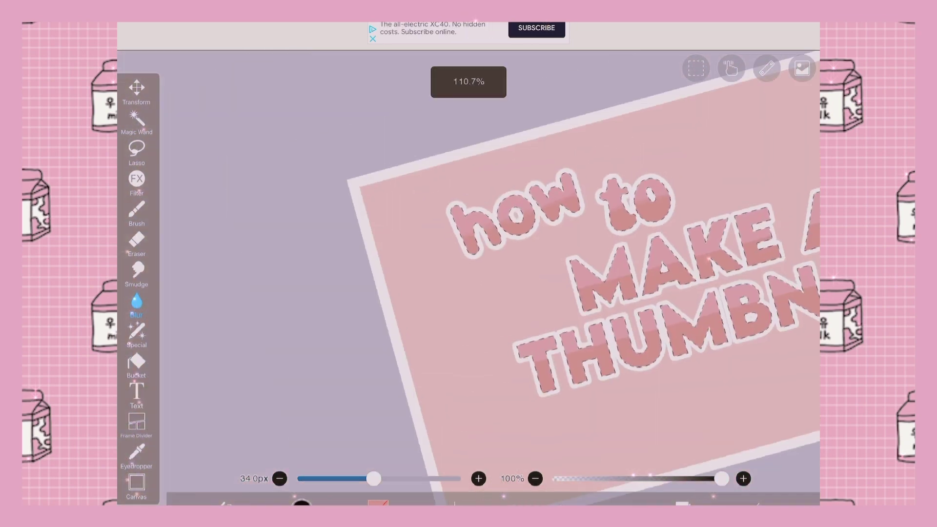
{"action": "mouse_move", "coordinate": [513, 293]}
{"action": "left_mouse_down"}
{"action": "mouse_move", "coordinate": [469, 241]}
{"action": "mouse_move", "coordinate": [411, 220]}
{"action": "mouse_move", "coordinate": [468, 263]}
{"action": "left_mouse_up"}
{"action": "left_click_drag", "start_coordinate": [513, 183], "coordinate": [439, 263]}
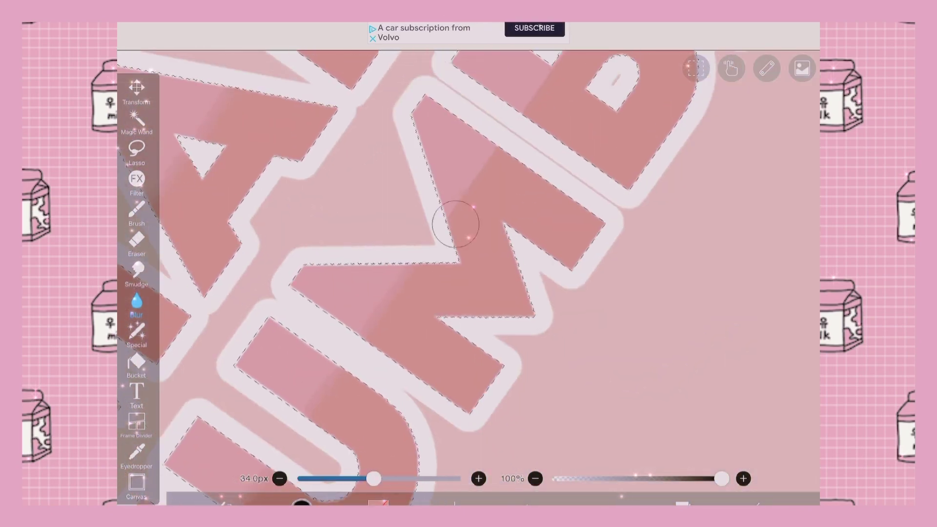
{"action": "mouse_move", "coordinate": [513, 183]}
{"action": "left_mouse_down"}
{"action": "mouse_move", "coordinate": [426, 278]}
{"action": "mouse_move", "coordinate": [440, 220]}
{"action": "mouse_move", "coordinate": [469, 235]}
{"action": "mouse_move", "coordinate": [424, 227]}
{"action": "left_mouse_up"}
{"action": "left_click", "coordinate": [137, 121]}
{"action": "left_click", "coordinate": [803, 447]}
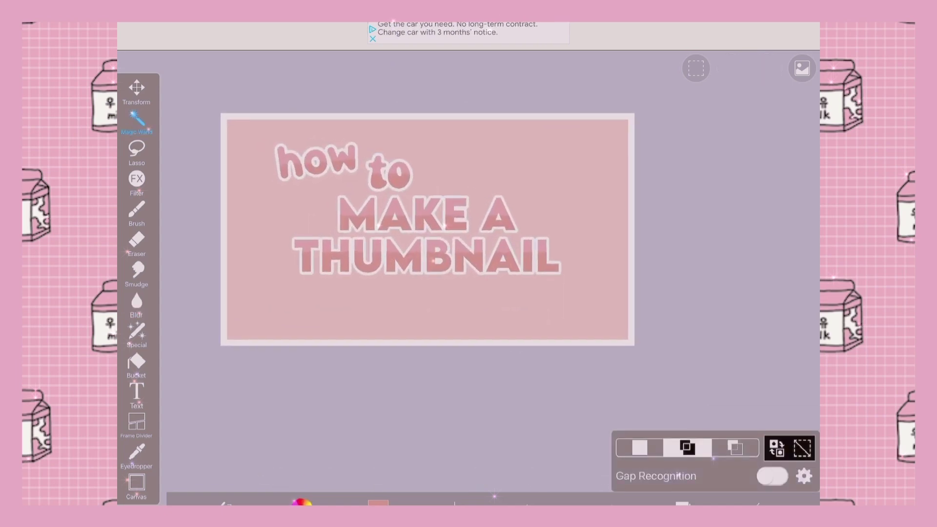
{"action": "scroll", "coordinate": [497, 249], "scroll_direction": "up", "scroll_amount": 3}
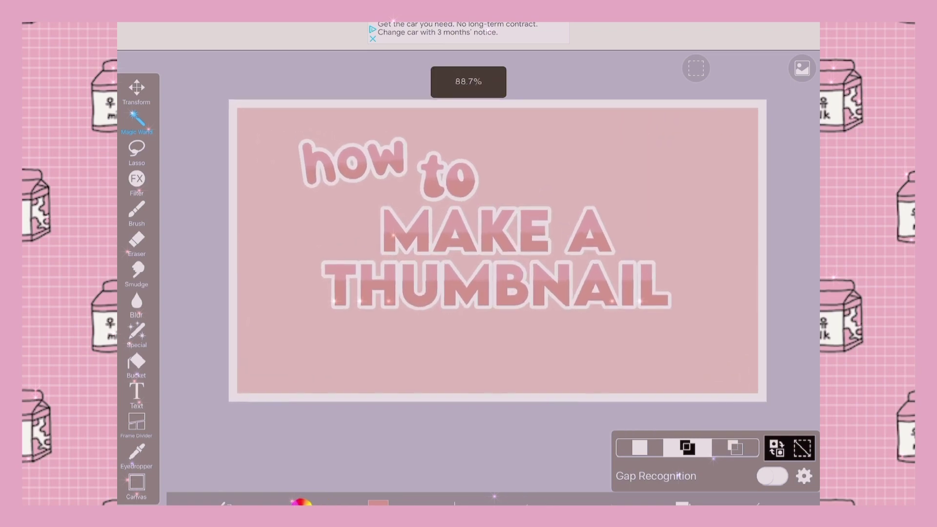
{"action": "scroll", "coordinate": [499, 249], "scroll_direction": "up", "scroll_amount": 1}
{"action": "left_click", "coordinate": [136, 212]}
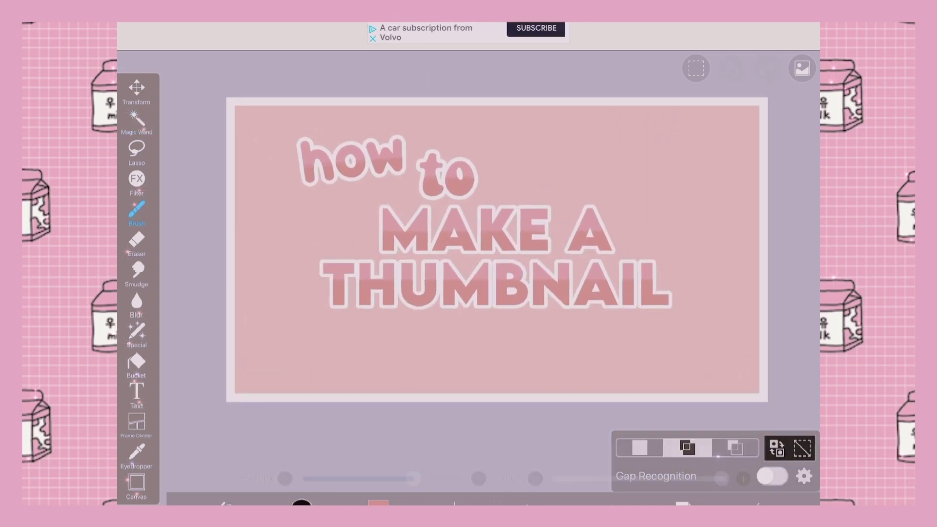
Step: Choose the Glitter 2 - Add brush from the Basic brushes, unlocking paid brushes for 18 hours
{"action": "left_click", "coordinate": [137, 213]}
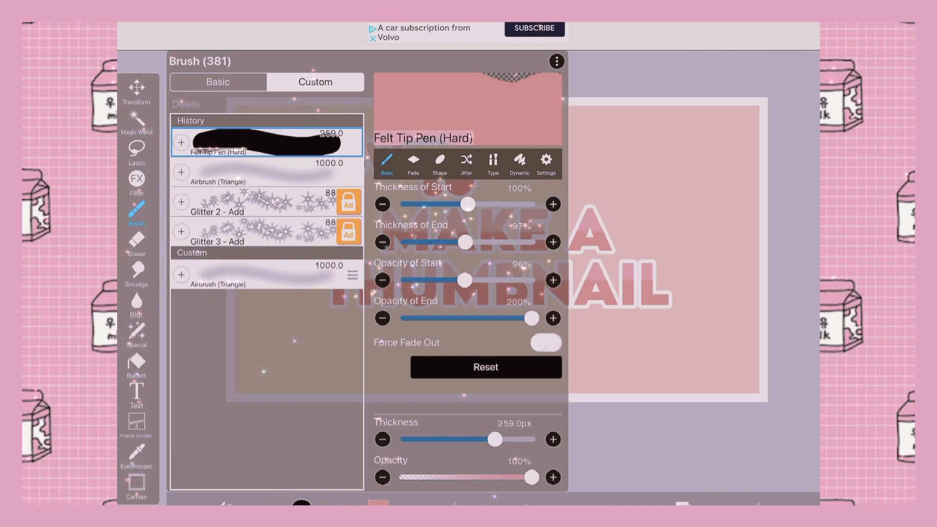
{"action": "left_click", "coordinate": [218, 81]}
{"action": "scroll", "coordinate": [266, 293], "scroll_direction": "down", "scroll_amount": 5}
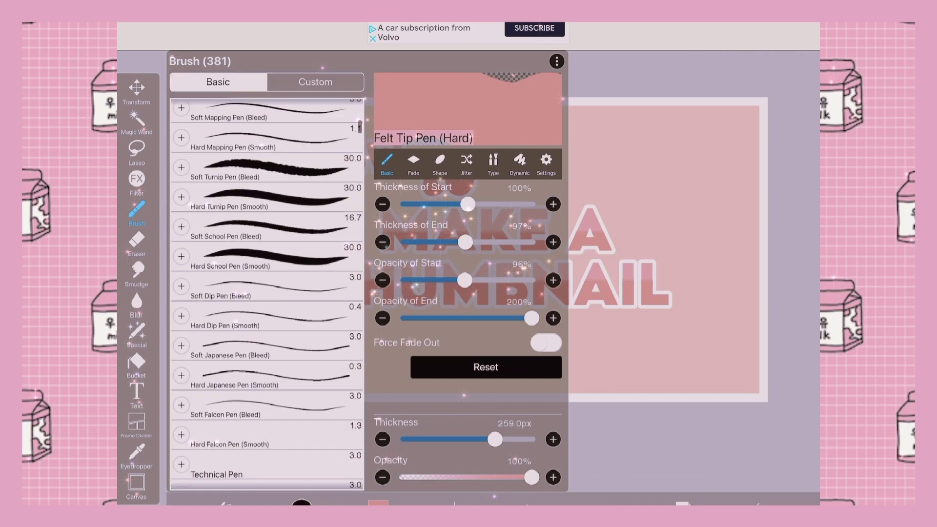
{"action": "scroll", "coordinate": [267, 294], "scroll_direction": "down", "scroll_amount": 5}
{"action": "scroll", "coordinate": [267, 292], "scroll_direction": "down", "scroll_amount": 5}
{"action": "scroll", "coordinate": [267, 293], "scroll_direction": "down", "scroll_amount": 5}
{"action": "scroll", "coordinate": [267, 293], "scroll_direction": "down", "scroll_amount": 5}
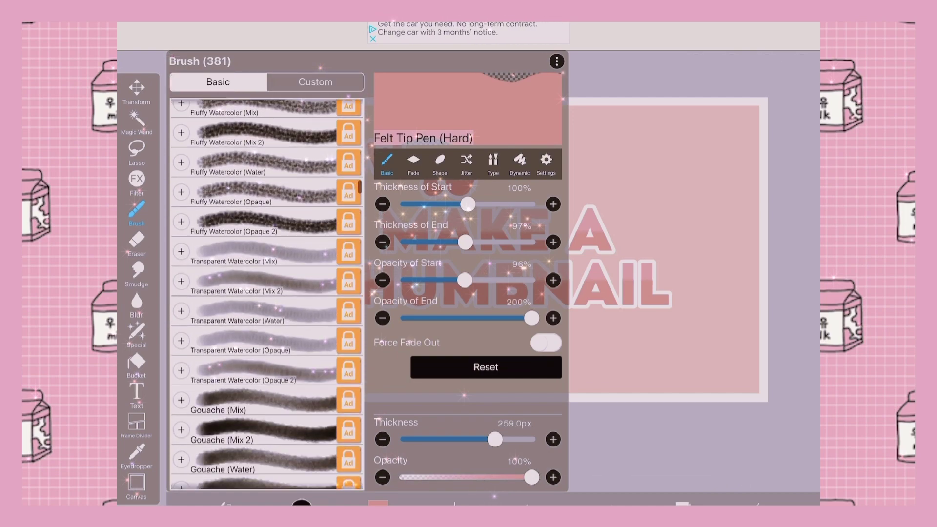
{"action": "scroll", "coordinate": [267, 293], "scroll_direction": "down", "scroll_amount": 5}
{"action": "scroll", "coordinate": [266, 293], "scroll_direction": "down", "scroll_amount": 5}
{"action": "scroll", "coordinate": [267, 292], "scroll_direction": "down", "scroll_amount": 5}
{"action": "scroll", "coordinate": [266, 293], "scroll_direction": "down", "scroll_amount": 5}
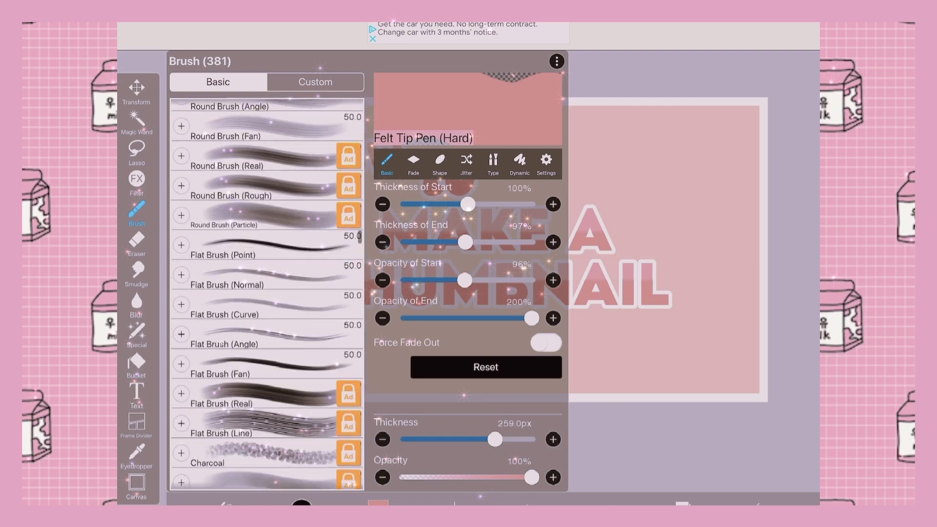
{"action": "scroll", "coordinate": [267, 294], "scroll_direction": "down", "scroll_amount": 5}
{"action": "scroll", "coordinate": [266, 293], "scroll_direction": "down", "scroll_amount": 5}
{"action": "scroll", "coordinate": [267, 293], "scroll_direction": "down", "scroll_amount": 5}
{"action": "scroll", "coordinate": [267, 293], "scroll_direction": "down", "scroll_amount": 5}
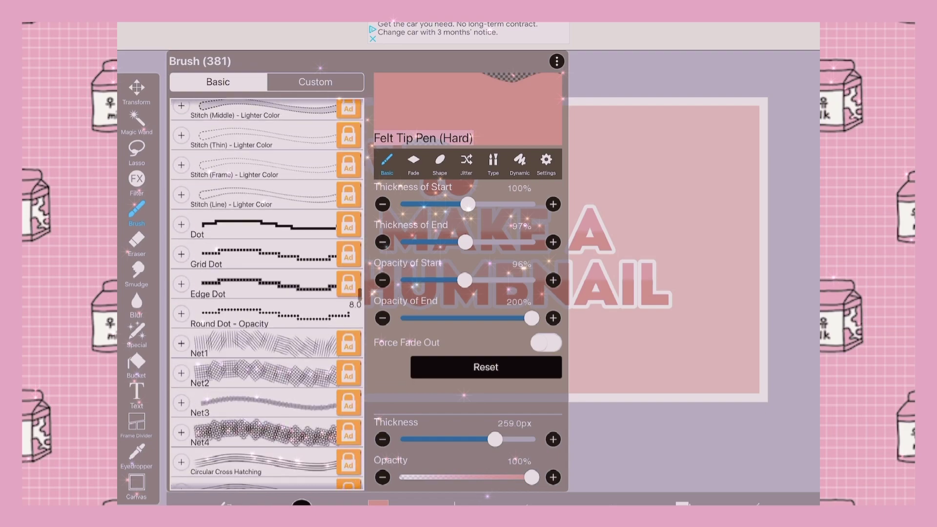
{"action": "scroll", "coordinate": [267, 293], "scroll_direction": "down", "scroll_amount": 5}
{"action": "scroll", "coordinate": [267, 293], "scroll_direction": "down", "scroll_amount": 5}
{"action": "scroll", "coordinate": [267, 294], "scroll_direction": "down", "scroll_amount": 5}
{"action": "scroll", "coordinate": [267, 293], "scroll_direction": "down", "scroll_amount": 5}
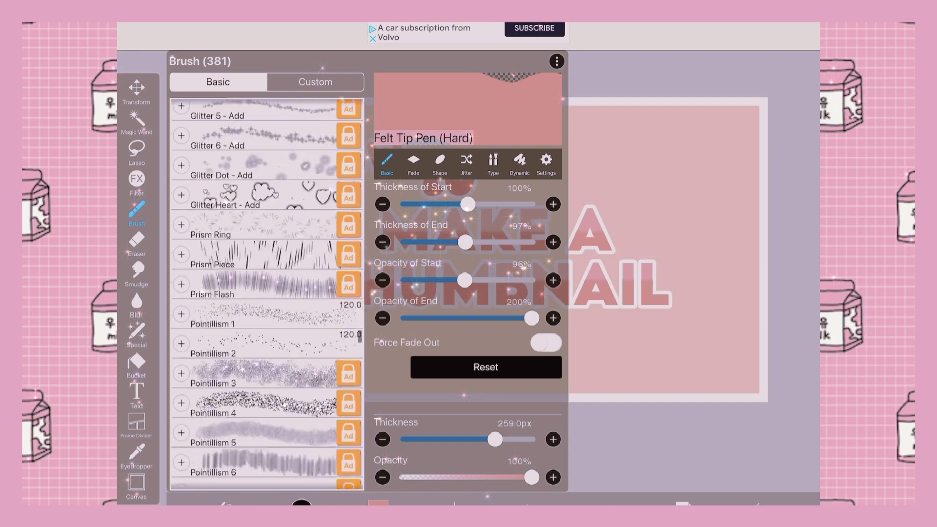
{"action": "scroll", "coordinate": [267, 292], "scroll_direction": "down", "scroll_amount": 5}
{"action": "scroll", "coordinate": [267, 293], "scroll_direction": "down", "scroll_amount": 5}
{"action": "scroll", "coordinate": [267, 292], "scroll_direction": "up", "scroll_amount": 5}
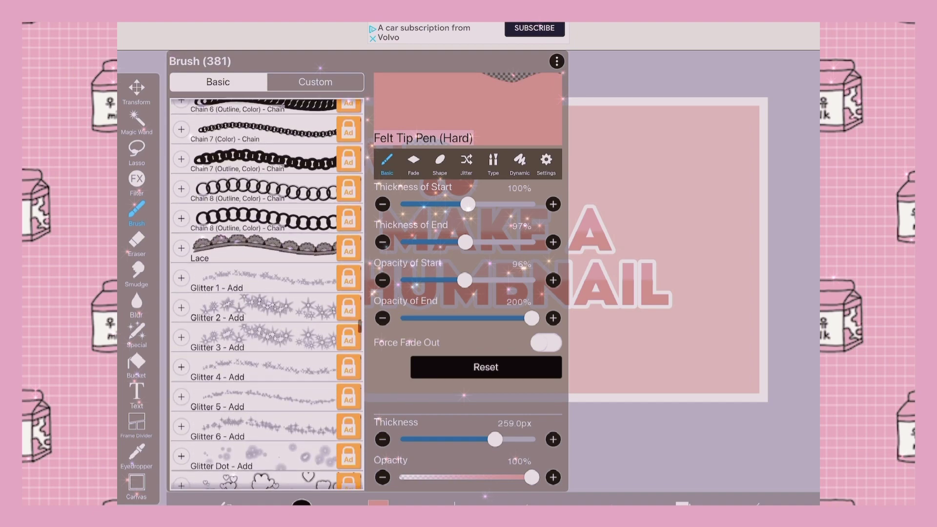
{"action": "left_click", "coordinate": [249, 293]}
{"action": "left_click", "coordinate": [696, 330]}
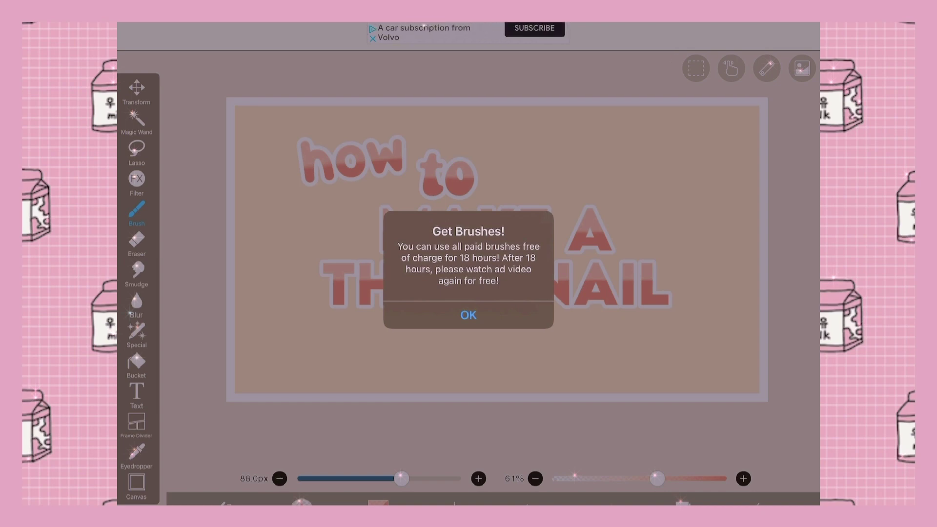
Step: Dismiss the free-brushes notice and undo test sparkle strokes over the title
{"action": "left_click", "coordinate": [469, 315]}
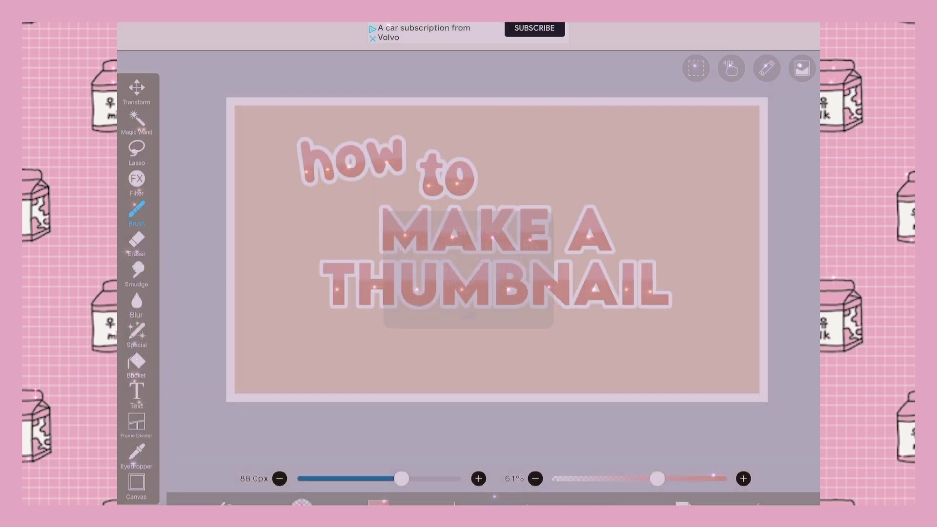
{"action": "scroll", "coordinate": [469, 264], "scroll_direction": "up", "scroll_amount": 5}
{"action": "left_click_drag", "start_coordinate": [462, 175], "coordinate": [577, 193]}
{"action": "left_click_drag", "start_coordinate": [476, 279], "coordinate": [418, 308]}
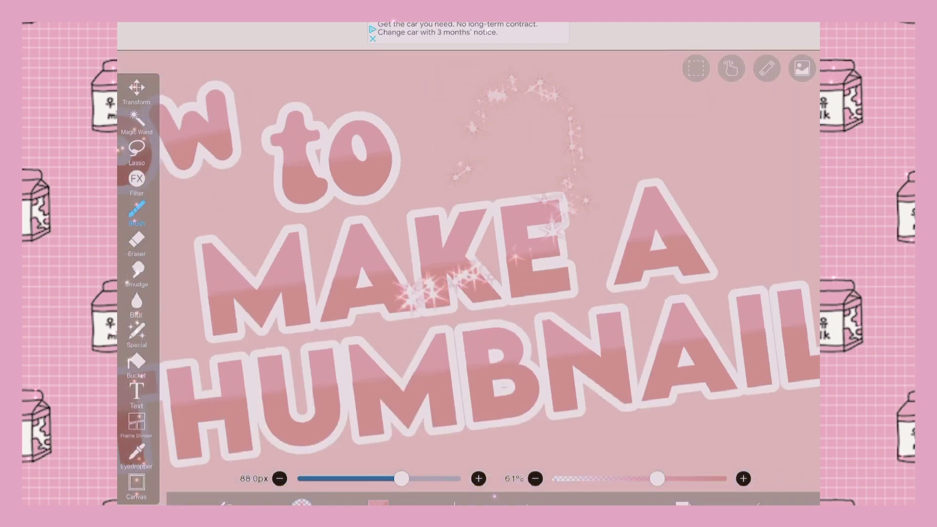
{"action": "scroll", "coordinate": [469, 263], "scroll_direction": "down", "scroll_amount": 5}
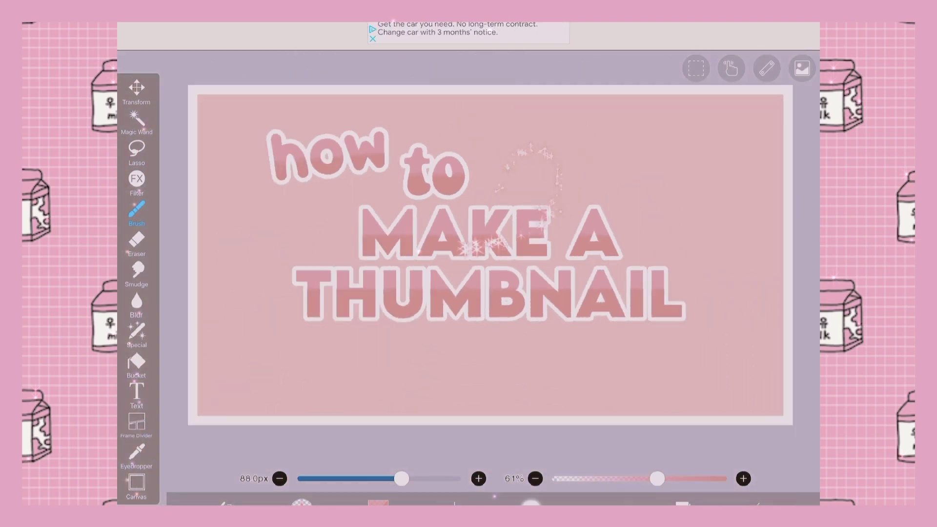
{"action": "key", "text": "ctrl+z"}
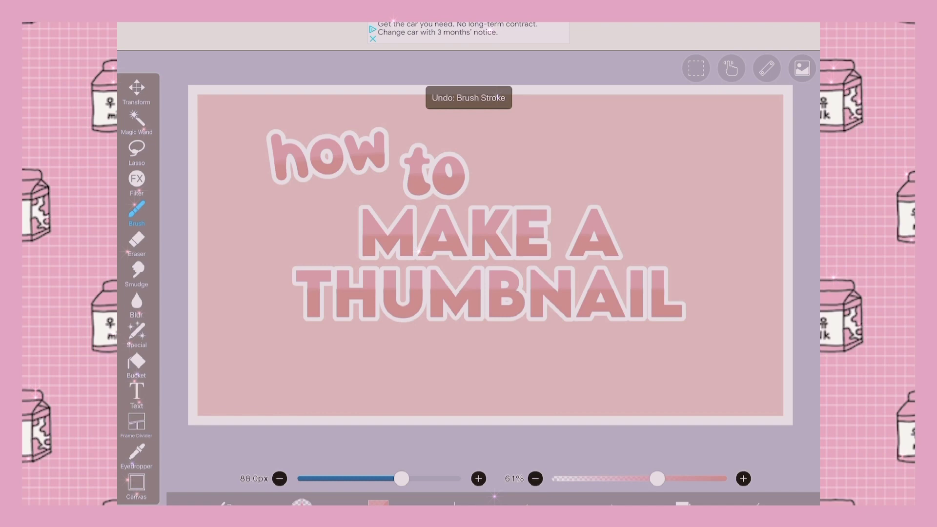
Step: Adjust the sparkle colour and paint sparkle trails above the title and 'MAKE A'
{"action": "left_click", "coordinate": [377, 504]}
{"action": "mouse_move", "coordinate": [488, 202]}
{"action": "left_mouse_down"}
{"action": "mouse_move", "coordinate": [498, 189]}
{"action": "mouse_move", "coordinate": [483, 175]}
{"action": "left_mouse_up"}
{"action": "left_click", "coordinate": [378, 503]}
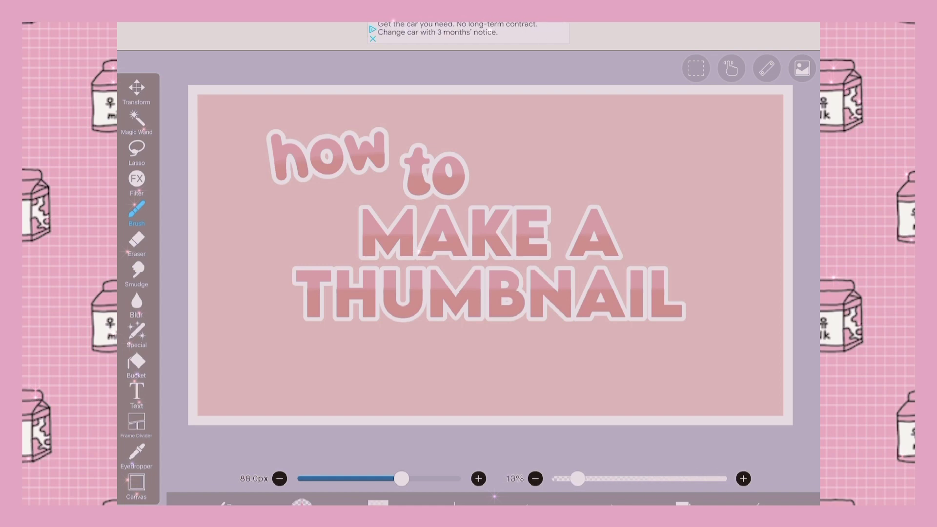
{"action": "scroll", "coordinate": [468, 256], "scroll_direction": "up", "scroll_amount": 3}
{"action": "scroll", "coordinate": [469, 257], "scroll_direction": "up", "scroll_amount": 2}
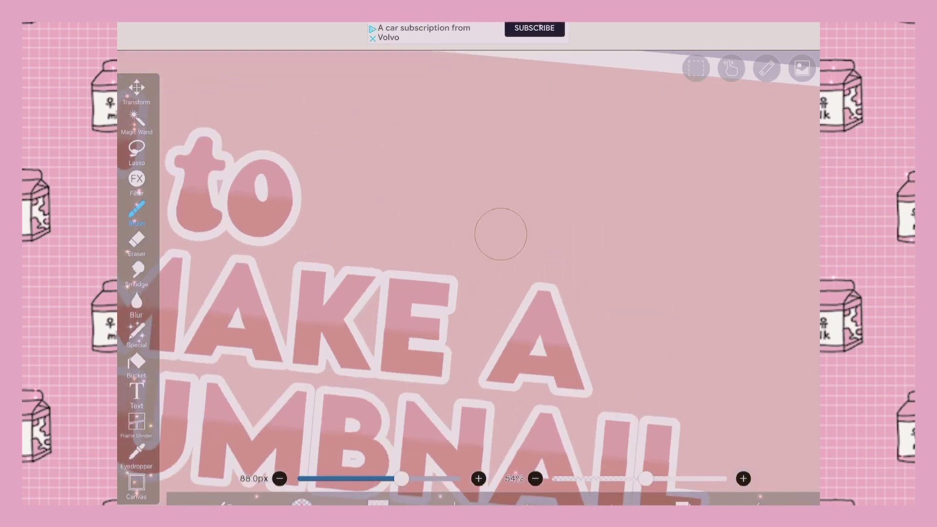
{"action": "left_click_drag", "start_coordinate": [499, 232], "coordinate": [593, 168]}
{"action": "scroll", "coordinate": [468, 293], "scroll_direction": "up", "scroll_amount": 2}
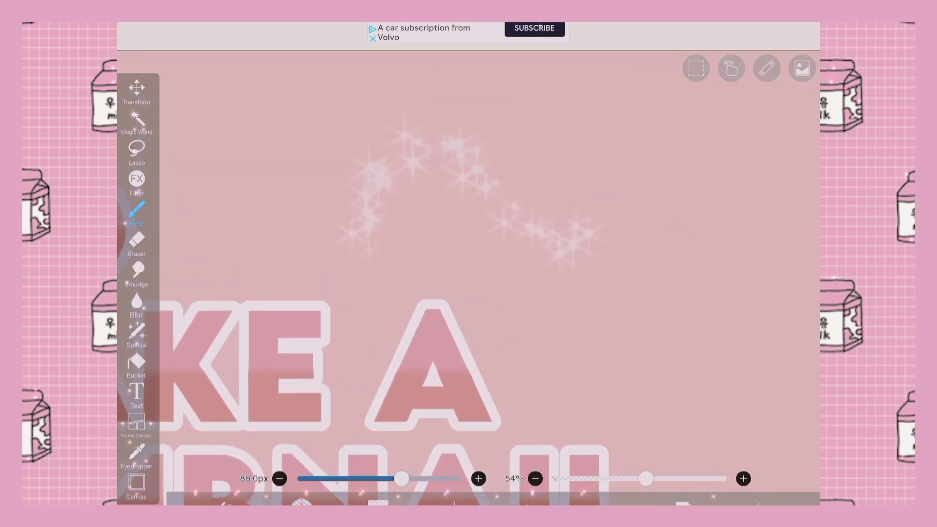
{"action": "left_click_drag", "start_coordinate": [619, 411], "coordinate": [772, 269]}
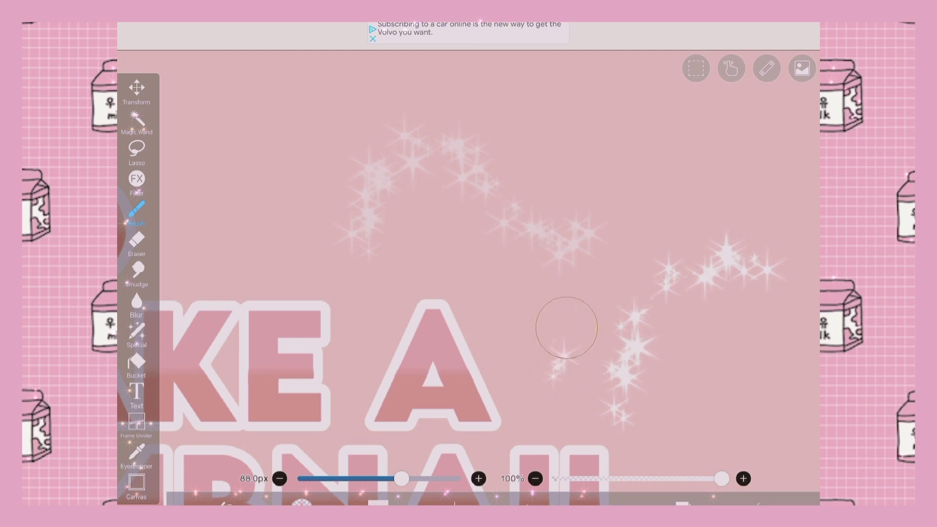
{"action": "left_click_drag", "start_coordinate": [567, 327], "coordinate": [575, 314]}
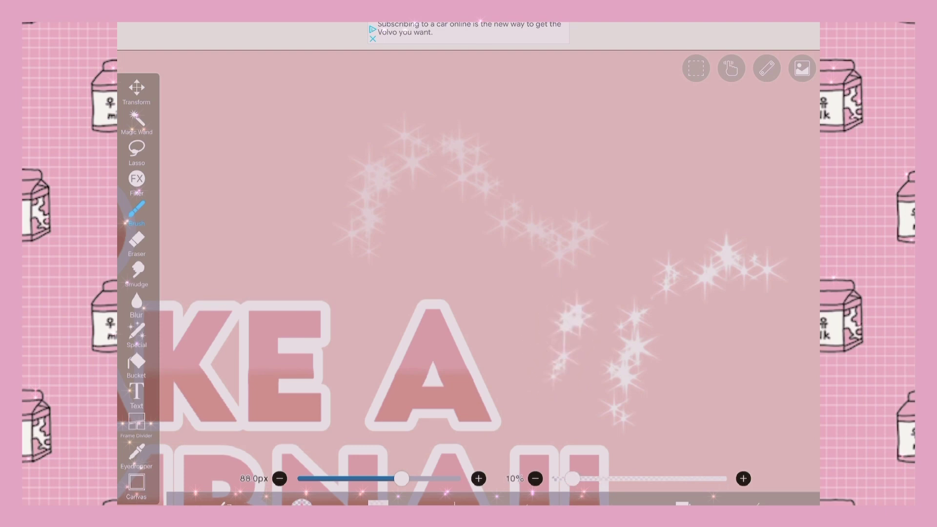
{"action": "scroll", "coordinate": [468, 278], "scroll_direction": "down", "scroll_amount": 3}
{"action": "scroll", "coordinate": [469, 278], "scroll_direction": "up", "scroll_amount": 3}
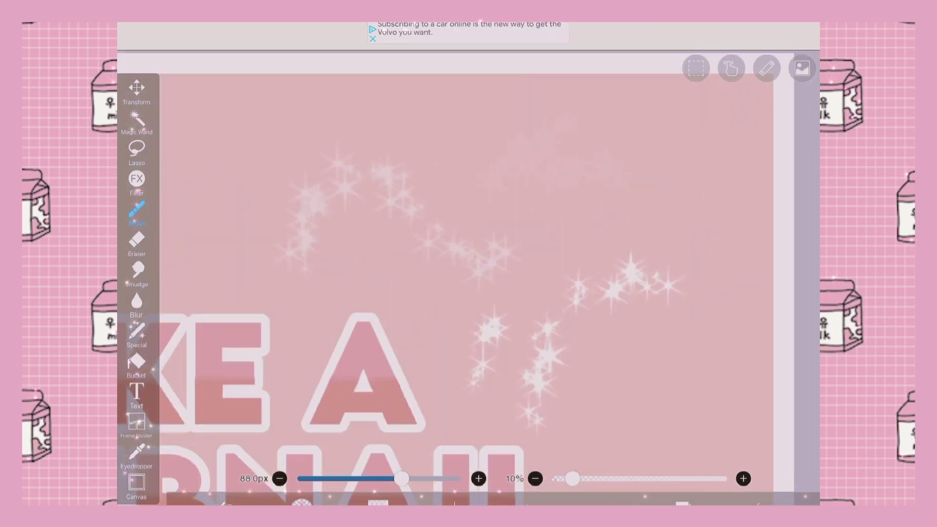
{"action": "scroll", "coordinate": [468, 278], "scroll_direction": "up", "scroll_amount": 3}
{"action": "scroll", "coordinate": [469, 278], "scroll_direction": "down", "scroll_amount": 3}
{"action": "scroll", "coordinate": [468, 279], "scroll_direction": "down", "scroll_amount": 2}
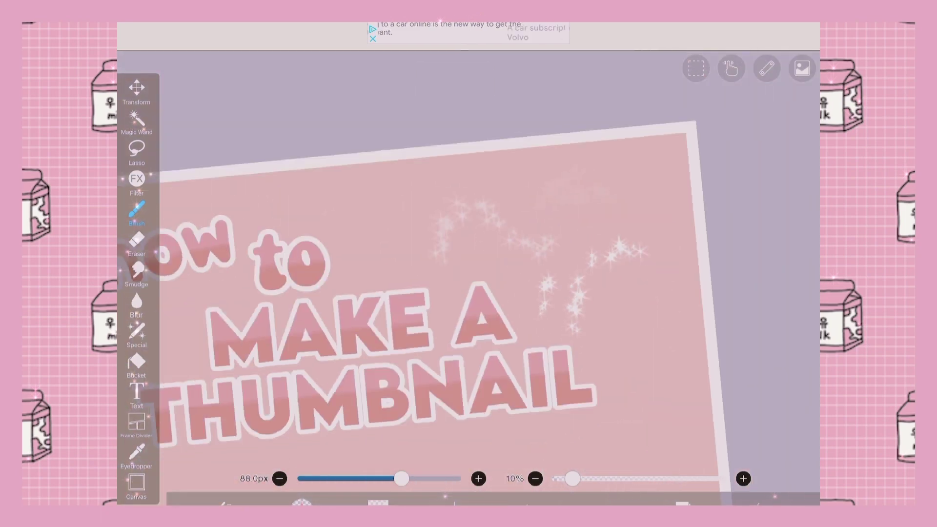
{"action": "scroll", "coordinate": [468, 278], "scroll_direction": "up", "scroll_amount": 3}
{"action": "scroll", "coordinate": [469, 278], "scroll_direction": "down", "scroll_amount": 3}
{"action": "scroll", "coordinate": [469, 279], "scroll_direction": "up", "scroll_amount": 1}
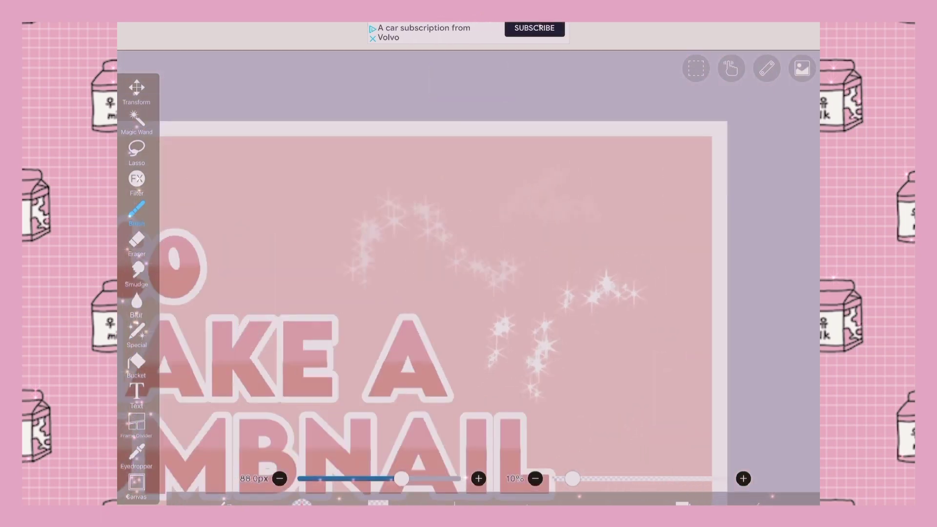
{"action": "scroll", "coordinate": [468, 278], "scroll_direction": "up", "scroll_amount": 2}
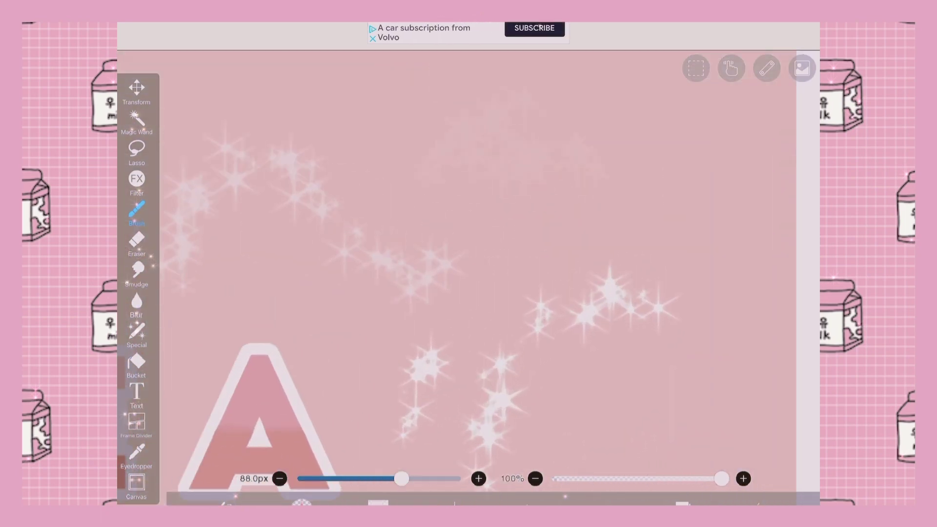
Step: Undo the latest sparkle strokes and lower the brush opacity to about 55%
{"action": "mouse_move", "coordinate": [476, 220]}
{"action": "left_mouse_down"}
{"action": "mouse_move", "coordinate": [571, 157]}
{"action": "mouse_move", "coordinate": [681, 183]}
{"action": "left_mouse_up"}
{"action": "scroll", "coordinate": [468, 279], "scroll_direction": "up", "scroll_amount": 3}
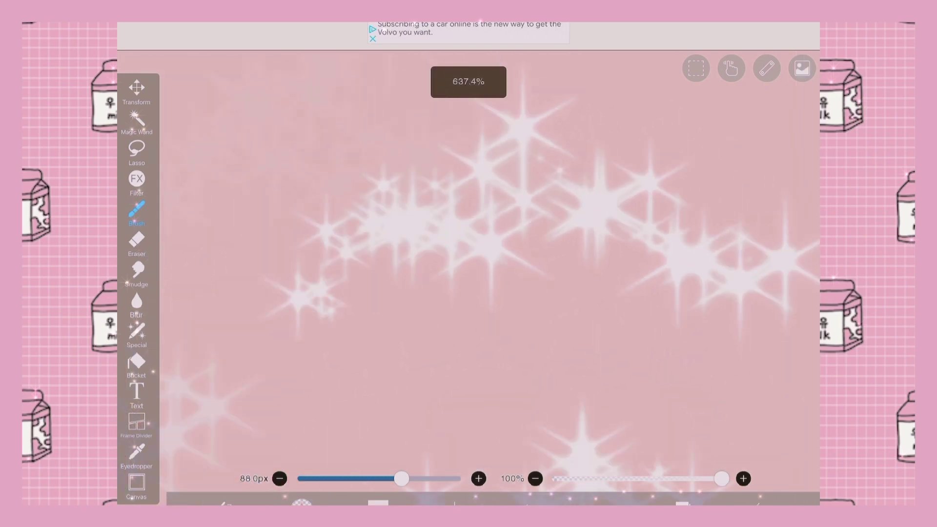
{"action": "scroll", "coordinate": [469, 278], "scroll_direction": "down", "scroll_amount": 3}
{"action": "key", "text": "ctrl+z"}
{"action": "key", "text": "ctrl+z"}
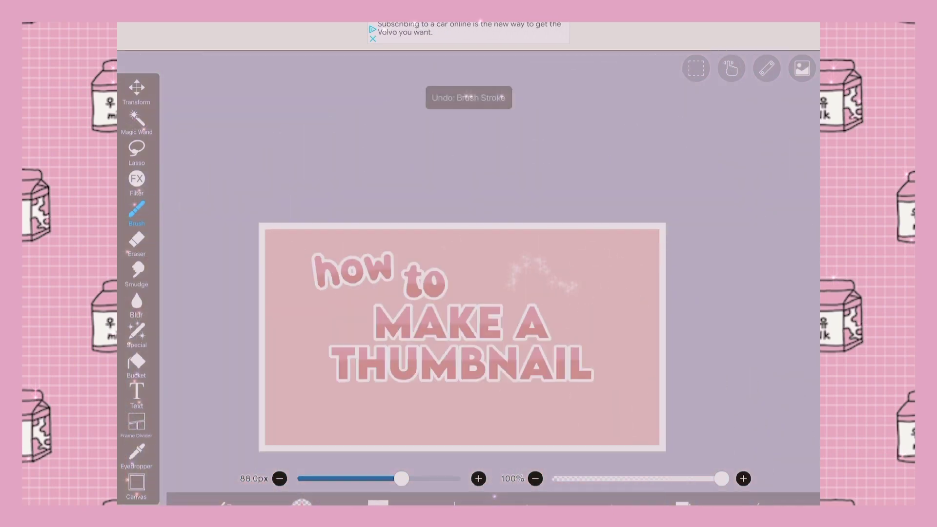
{"action": "key", "text": "ctrl+z"}
{"action": "left_click_drag", "start_coordinate": [722, 478], "coordinate": [654, 478]}
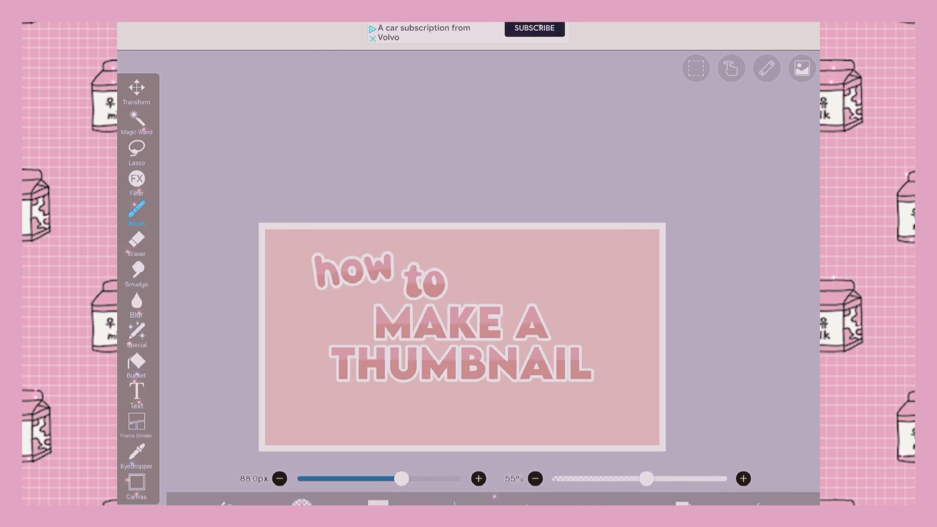
{"action": "scroll", "coordinate": [469, 293], "scroll_direction": "up", "scroll_amount": 3}
Step: Undo a small test sparkle and shrink the Glitter 2 brush
{"action": "left_click_drag", "start_coordinate": [435, 192], "coordinate": [435, 234]}
{"action": "scroll", "coordinate": [469, 293], "scroll_direction": "down", "scroll_amount": 2}
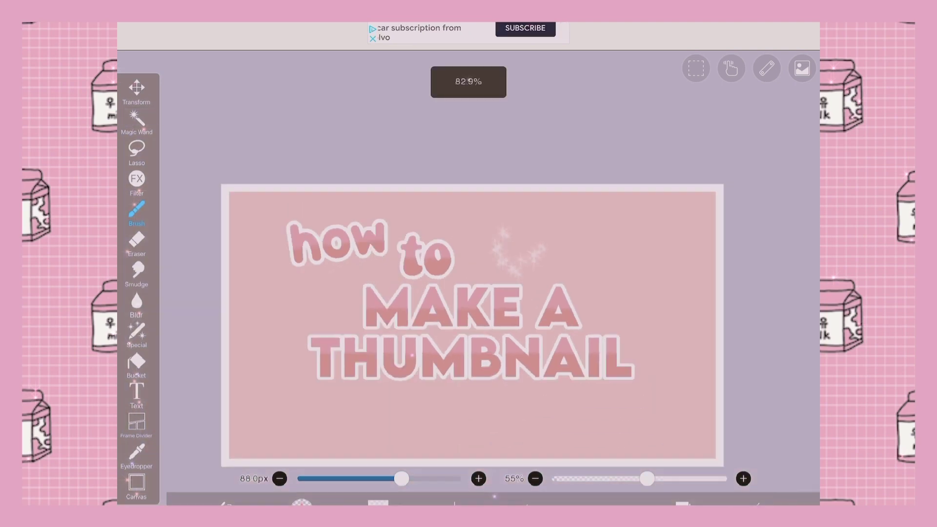
{"action": "key", "text": "ctrl+z"}
{"action": "scroll", "coordinate": [469, 293], "scroll_direction": "up", "scroll_amount": 2}
{"action": "scroll", "coordinate": [469, 293], "scroll_direction": "up", "scroll_amount": 2}
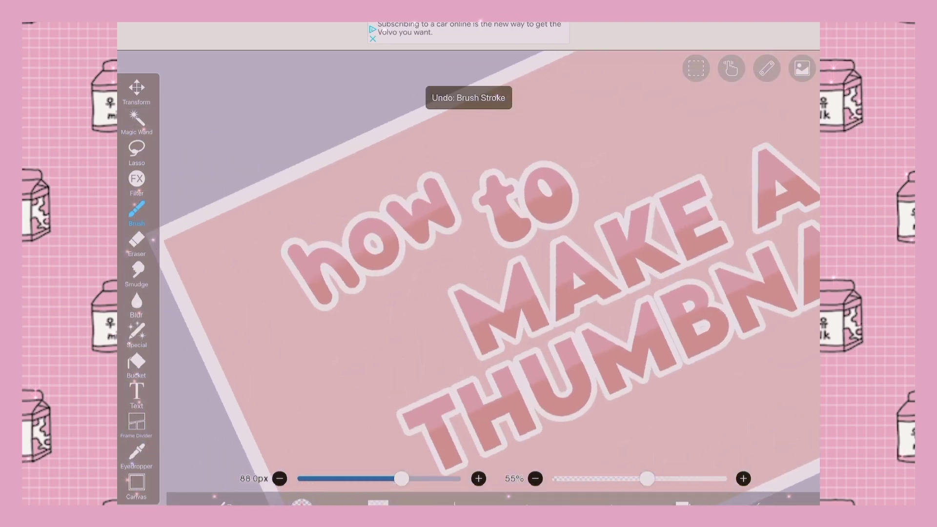
{"action": "scroll", "coordinate": [469, 294], "scroll_direction": "up", "scroll_amount": 2}
{"action": "scroll", "coordinate": [469, 293], "scroll_direction": "up", "scroll_amount": 2}
{"action": "scroll", "coordinate": [468, 278], "scroll_direction": "down", "scroll_amount": 2}
{"action": "scroll", "coordinate": [468, 278], "scroll_direction": "down", "scroll_amount": 1}
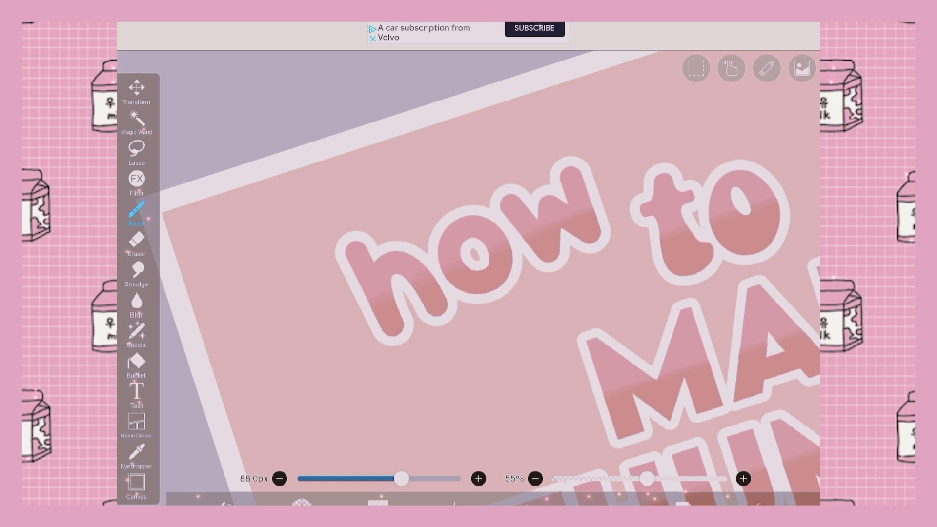
{"action": "scroll", "coordinate": [469, 279], "scroll_direction": "down", "scroll_amount": 3}
{"action": "scroll", "coordinate": [468, 279], "scroll_direction": "up", "scroll_amount": 3}
{"action": "left_click_drag", "start_coordinate": [401, 478], "coordinate": [373, 478]}
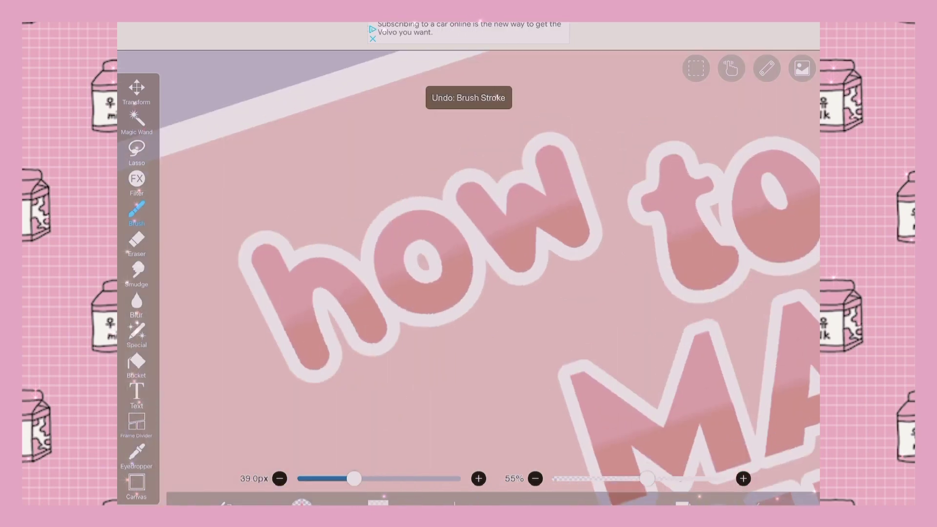
{"action": "scroll", "coordinate": [469, 279], "scroll_direction": "down", "scroll_amount": 1}
{"action": "scroll", "coordinate": [469, 279], "scroll_direction": "down", "scroll_amount": 3}
{"action": "scroll", "coordinate": [469, 278], "scroll_direction": "down", "scroll_amount": 2}
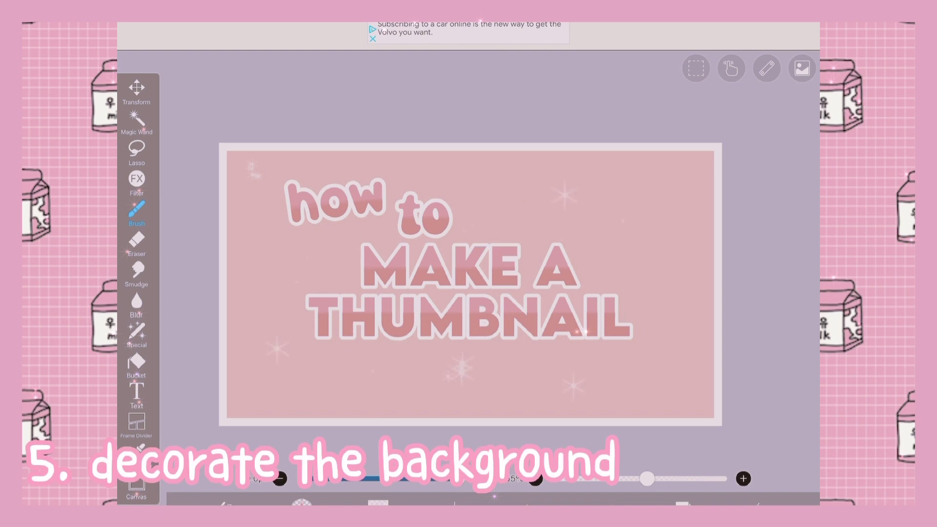
{"action": "left_click", "coordinate": [137, 213]}
{"action": "left_click", "coordinate": [696, 293]}
{"action": "scroll", "coordinate": [484, 241], "scroll_direction": "up", "scroll_amount": 2}
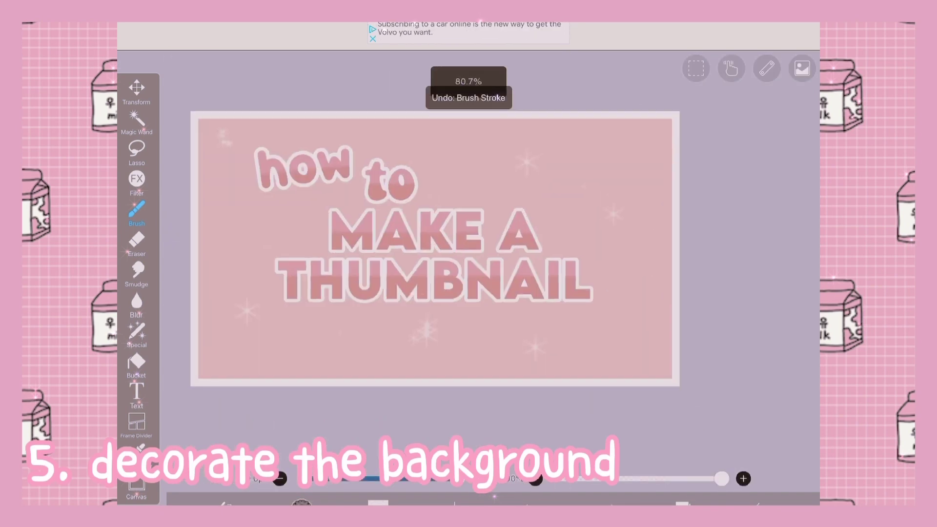
Step: Switch the parallel drawing guide off and pick the custom Airbrush (Triangle)
{"action": "left_click", "coordinate": [730, 68]}
{"action": "scroll", "coordinate": [468, 278], "scroll_direction": "down", "scroll_amount": 2}
{"action": "left_click", "coordinate": [731, 68]}
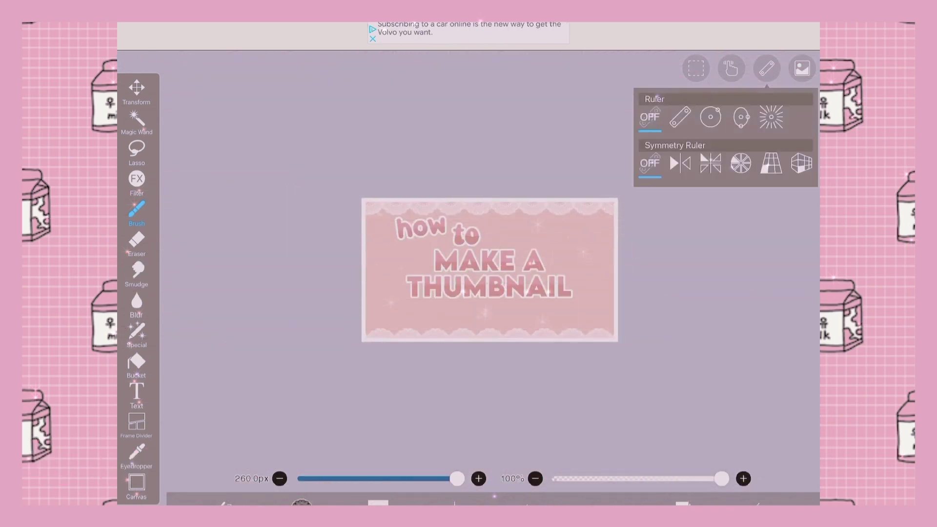
{"action": "left_click", "coordinate": [136, 212]}
{"action": "left_click", "coordinate": [695, 293]}
{"action": "left_click", "coordinate": [137, 212]}
{"action": "left_click", "coordinate": [315, 82]}
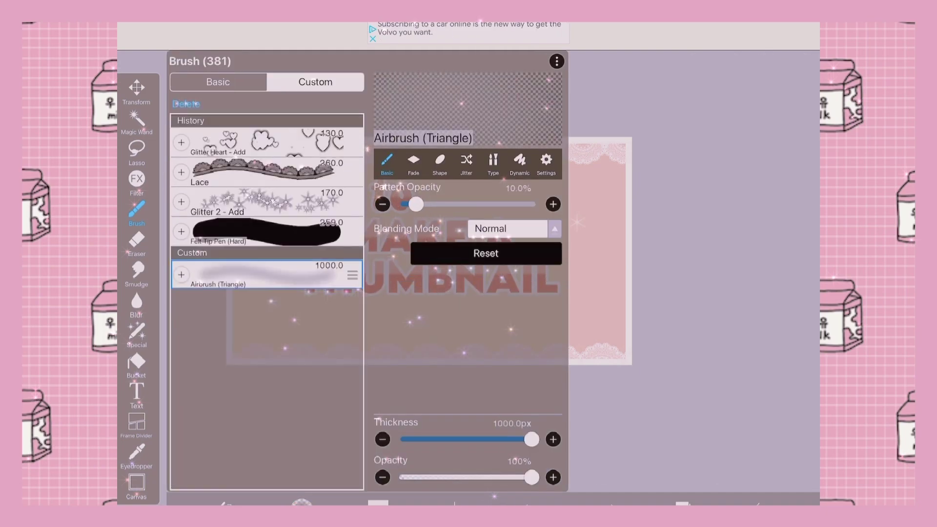
{"action": "left_click", "coordinate": [695, 294]}
{"action": "scroll", "coordinate": [469, 279], "scroll_direction": "up", "scroll_amount": 3}
{"action": "scroll", "coordinate": [469, 278], "scroll_direction": "down", "scroll_amount": 3}
{"action": "scroll", "coordinate": [469, 278], "scroll_direction": "up", "scroll_amount": 3}
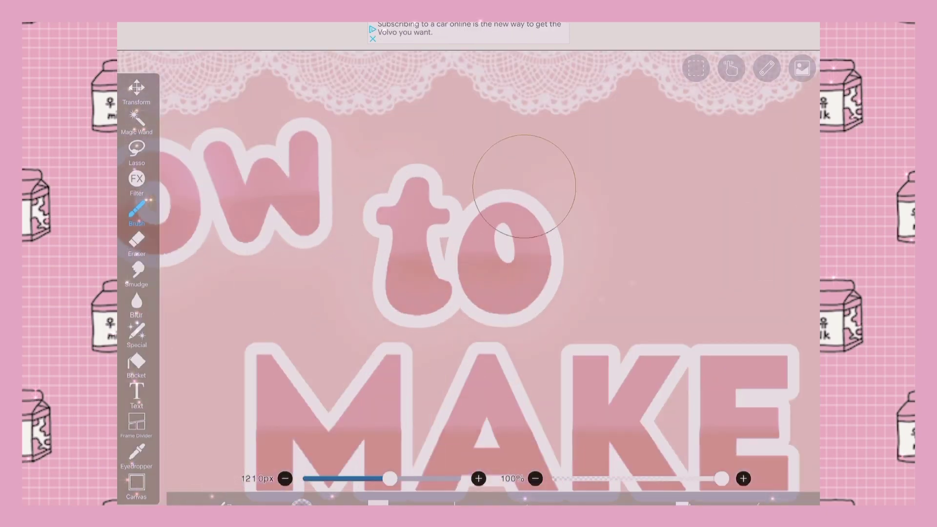
{"action": "scroll", "coordinate": [468, 279], "scroll_direction": "down", "scroll_amount": 2}
{"action": "scroll", "coordinate": [468, 278], "scroll_direction": "up", "scroll_amount": 3}
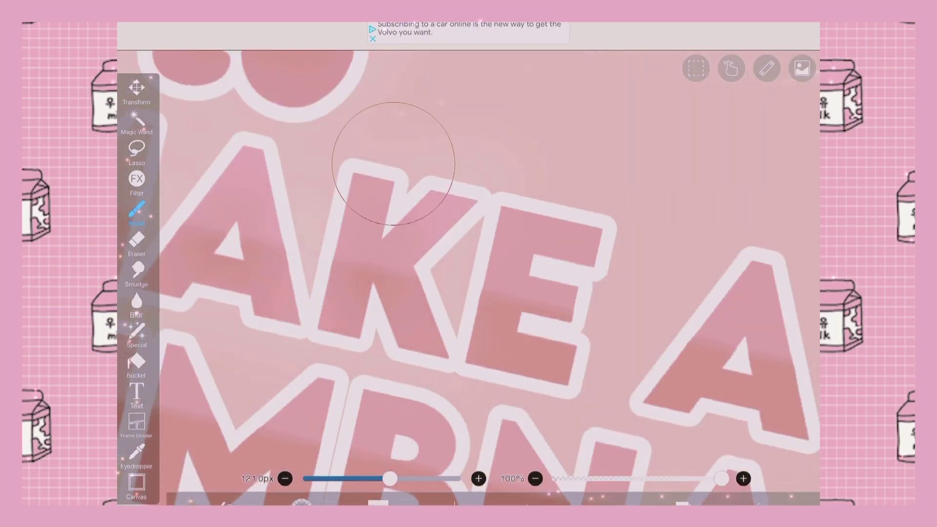
{"action": "scroll", "coordinate": [469, 278], "scroll_direction": "up", "scroll_amount": 1}
{"action": "scroll", "coordinate": [469, 278], "scroll_direction": "down", "scroll_amount": 2}
{"action": "scroll", "coordinate": [469, 278], "scroll_direction": "down", "scroll_amount": 1}
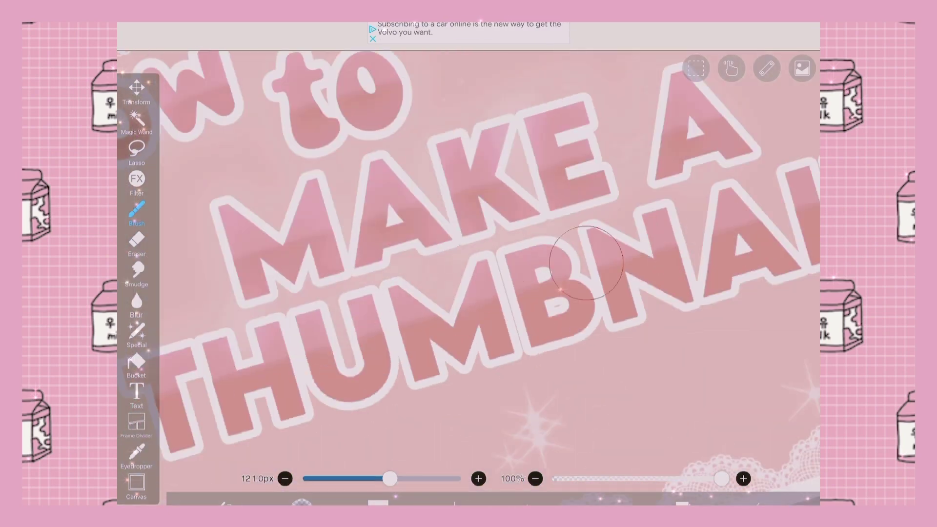
{"action": "scroll", "coordinate": [468, 278], "scroll_direction": "down", "scroll_amount": 1}
{"action": "scroll", "coordinate": [468, 278], "scroll_direction": "down", "scroll_amount": 2}
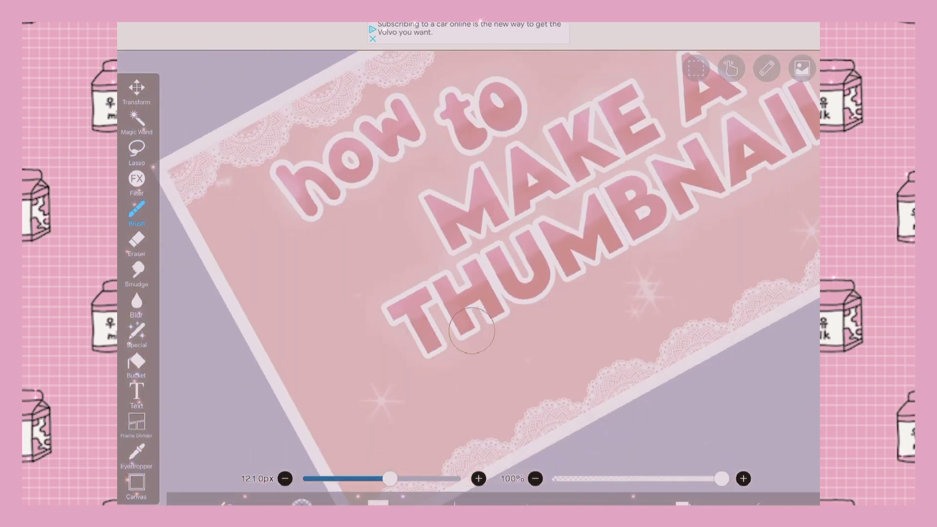
{"action": "scroll", "coordinate": [468, 279], "scroll_direction": "down", "scroll_amount": 3}
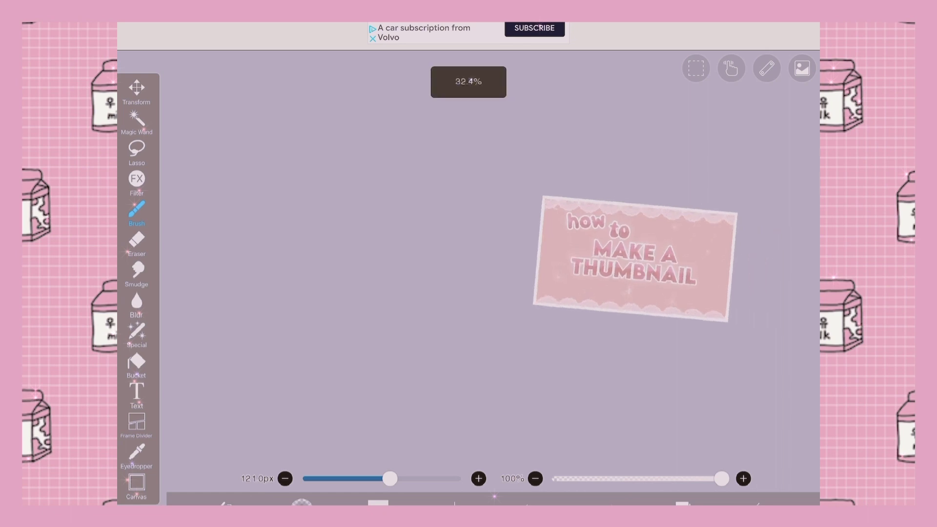
{"action": "scroll", "coordinate": [469, 279], "scroll_direction": "up", "scroll_amount": 2}
{"action": "scroll", "coordinate": [496, 227], "scroll_direction": "up", "scroll_amount": 1}
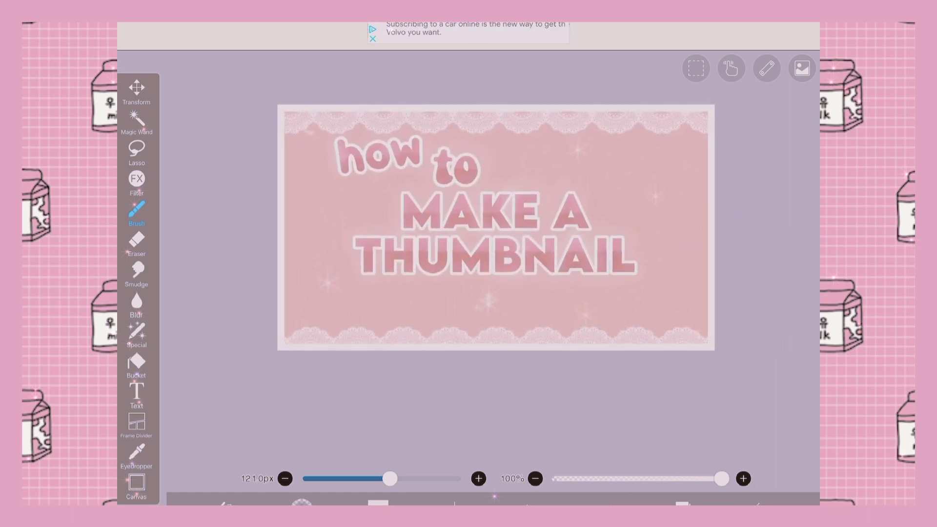
Step: Export the pink thumbnail artwork from the bottom-right menu as a transparent PNG
{"action": "left_click", "coordinate": [761, 502]}
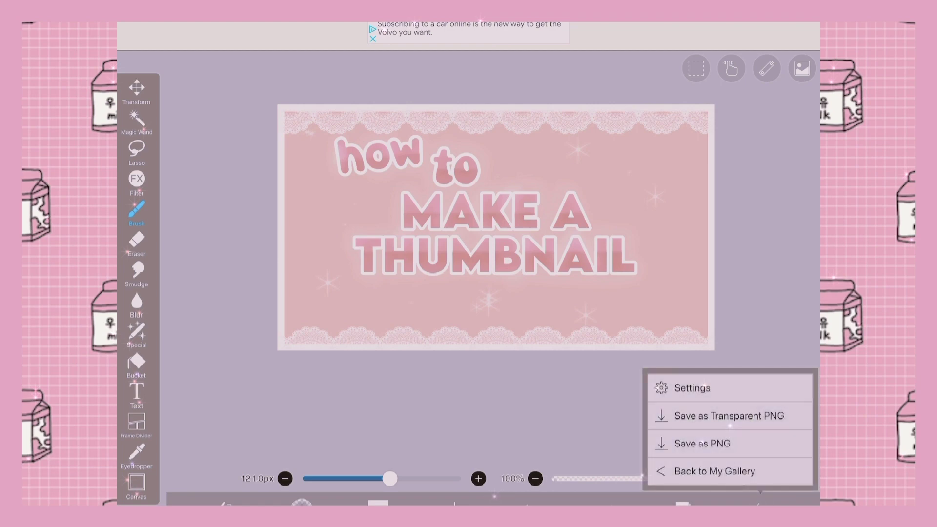
{"action": "left_click", "coordinate": [729, 415]}
{"action": "scroll", "coordinate": [496, 227], "scroll_direction": "up", "scroll_amount": 1}
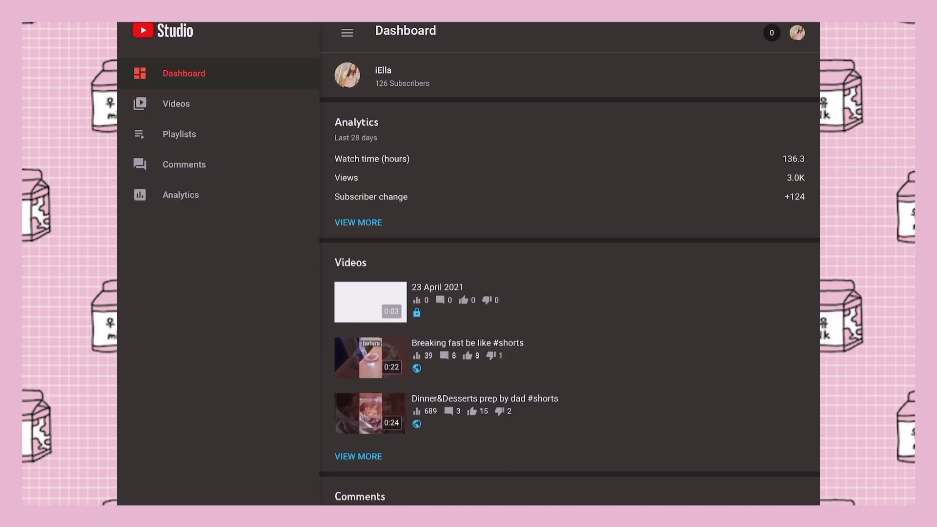
Step: Go to Videos and open the private 23 April 2021 video's edit page
{"action": "left_click", "coordinate": [176, 103]}
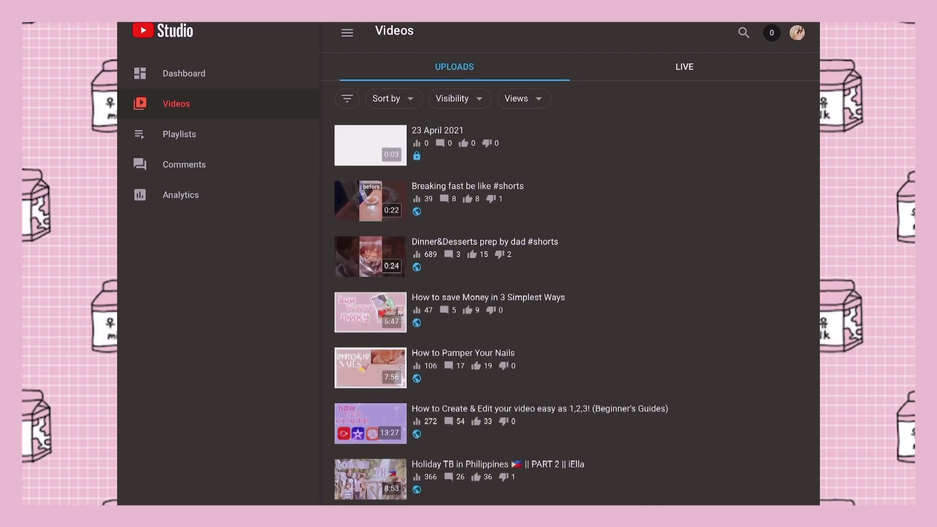
{"action": "left_click", "coordinate": [438, 143]}
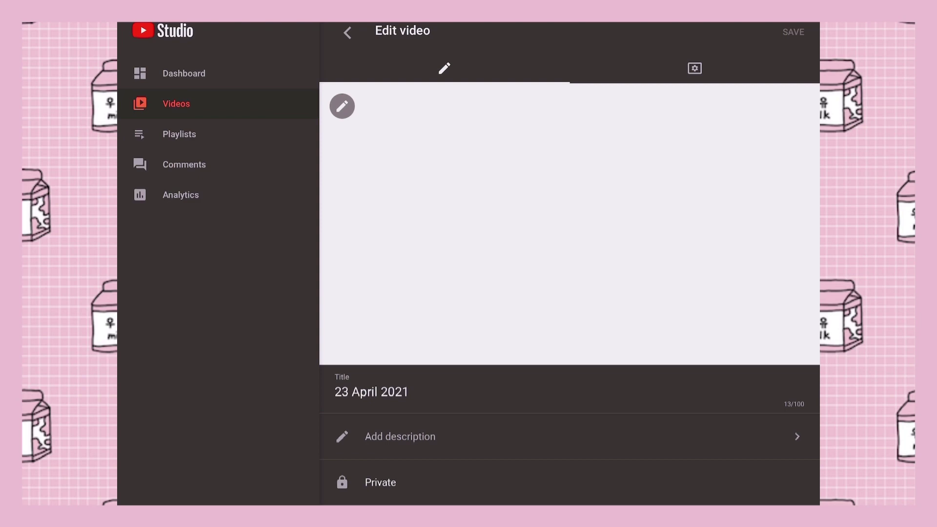
{"action": "scroll", "coordinate": [569, 293], "scroll_direction": "down", "scroll_amount": 3}
{"action": "scroll", "coordinate": [570, 293], "scroll_direction": "up", "scroll_amount": 3}
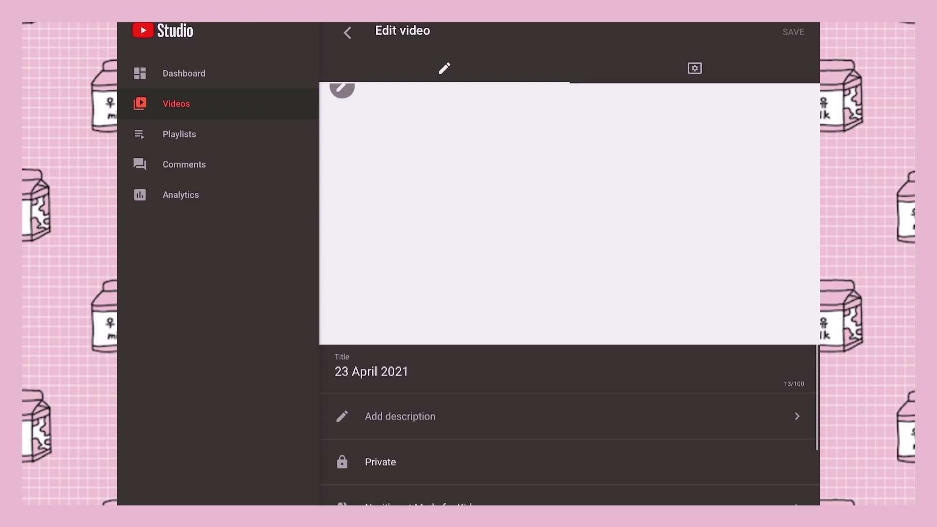
{"action": "scroll", "coordinate": [570, 293], "scroll_direction": "down", "scroll_amount": 1}
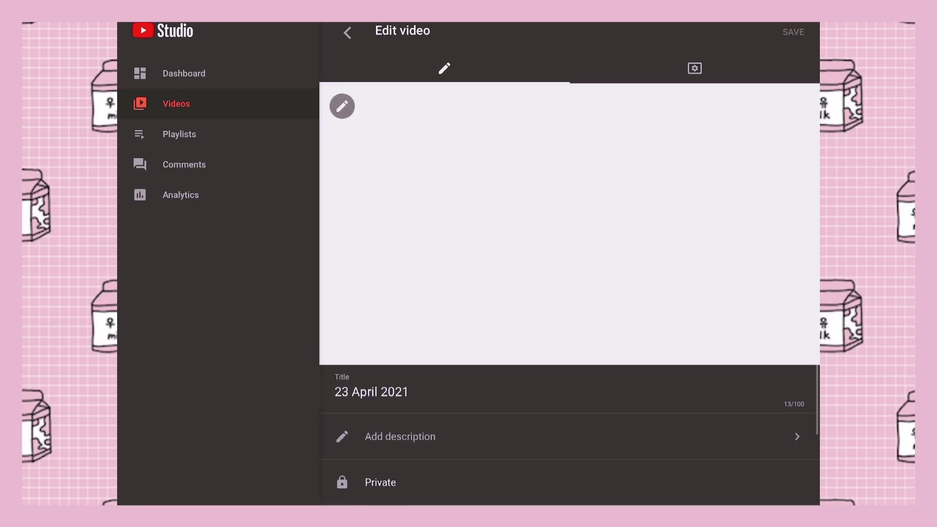
Step: Set the 'how to make a thumbnail' photo as the custom thumbnail and save
{"action": "left_click", "coordinate": [343, 106]}
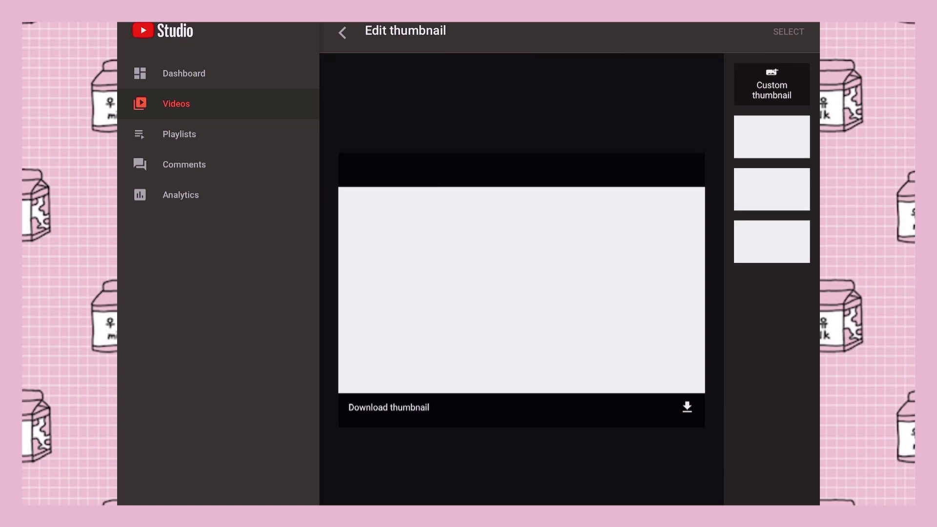
{"action": "left_click", "coordinate": [772, 84]}
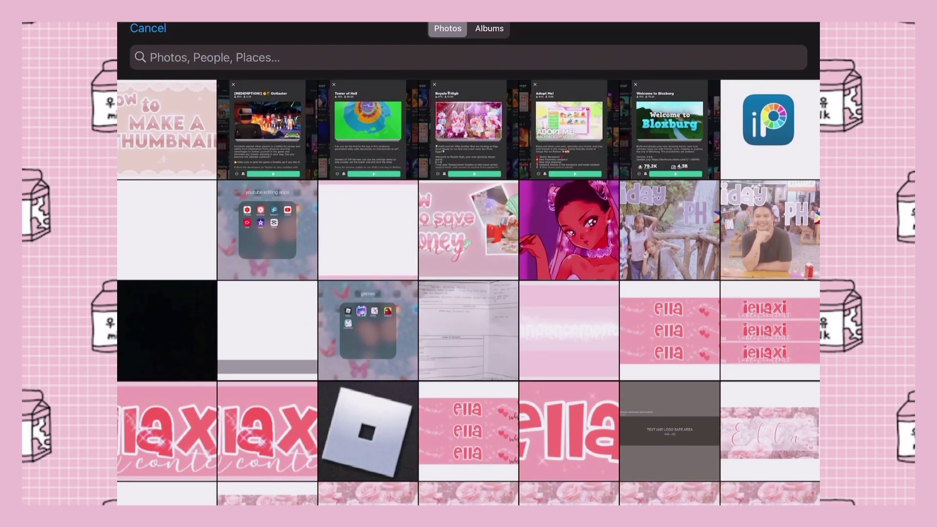
{"action": "left_click", "coordinate": [167, 129]}
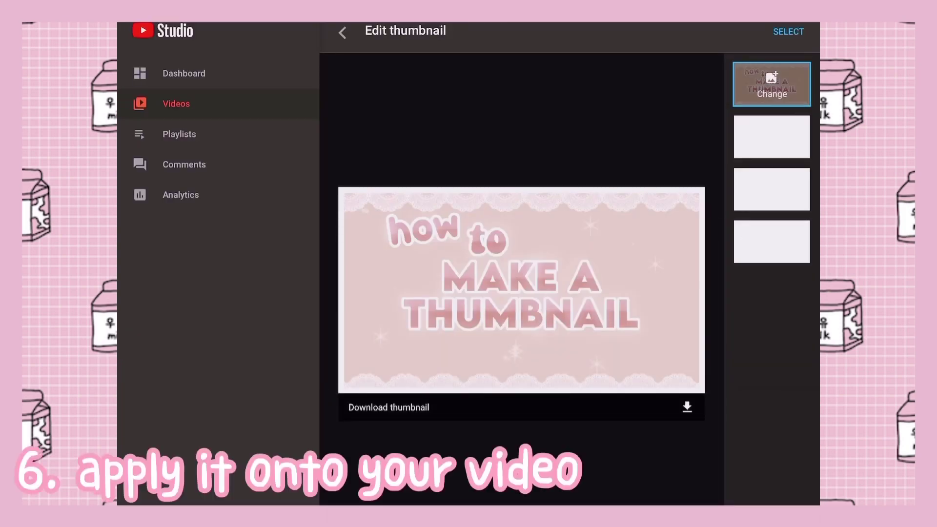
{"action": "left_click", "coordinate": [788, 32]}
{"action": "left_click", "coordinate": [793, 32]}
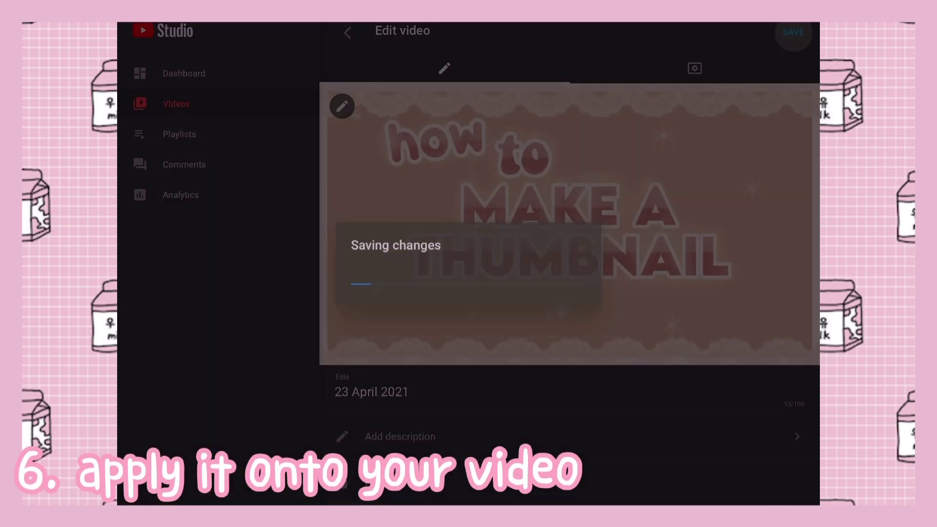